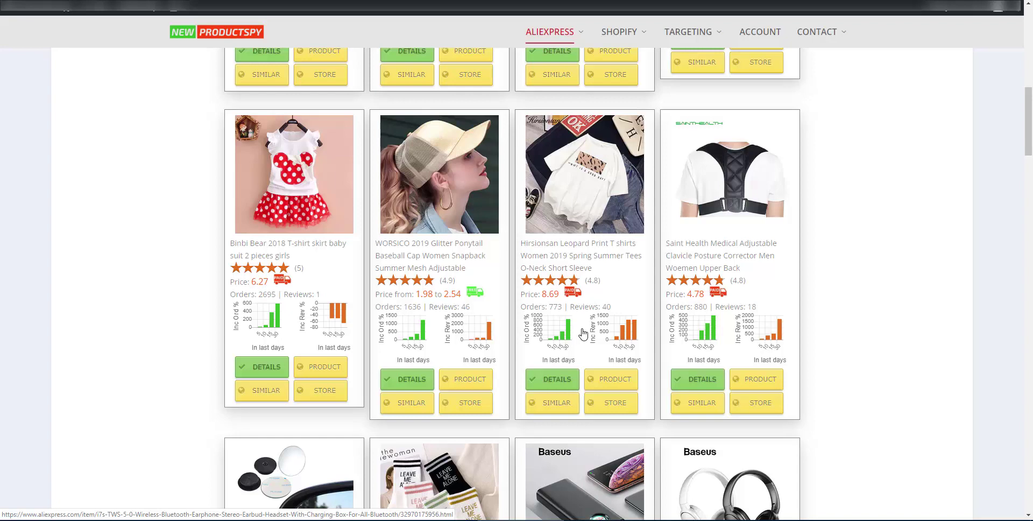
Open the details of the Baseus D02 foldable wireless headphones and launch their new improved FB targeting (beta) page
{"action": "scroll", "coordinate": [583, 334], "scroll_direction": "down", "scroll_amount": 4}
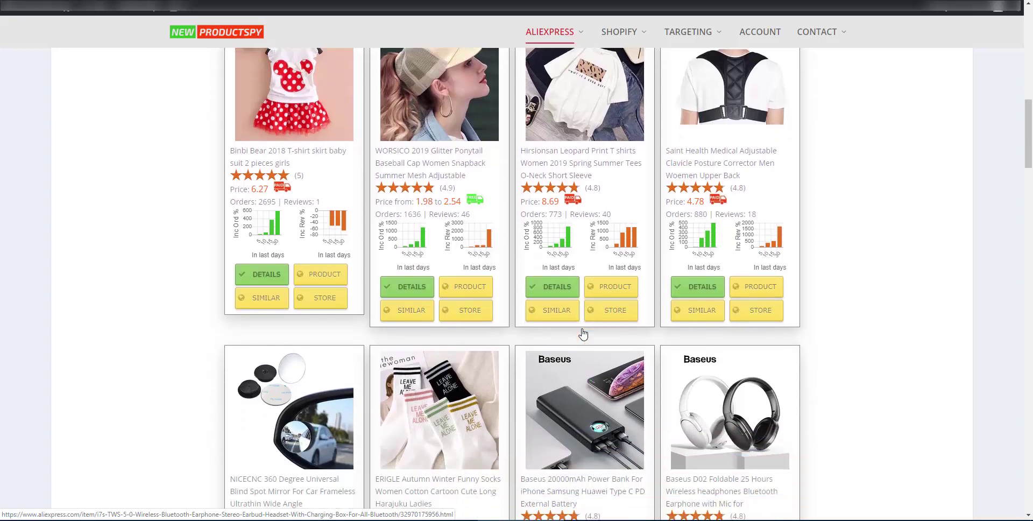
{"action": "scroll", "coordinate": [584, 334], "scroll_direction": "down", "scroll_amount": 2}
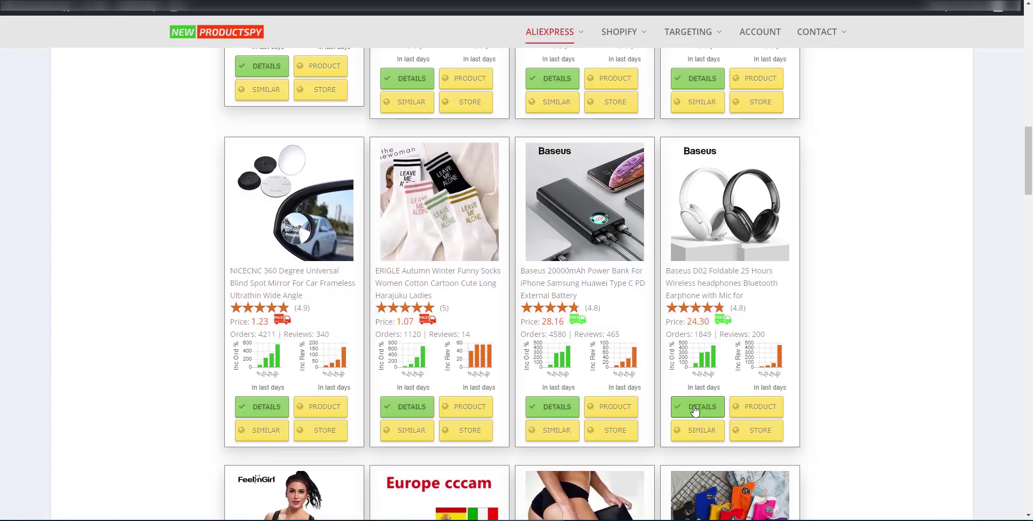
{"action": "left_click", "coordinate": [681, 408]}
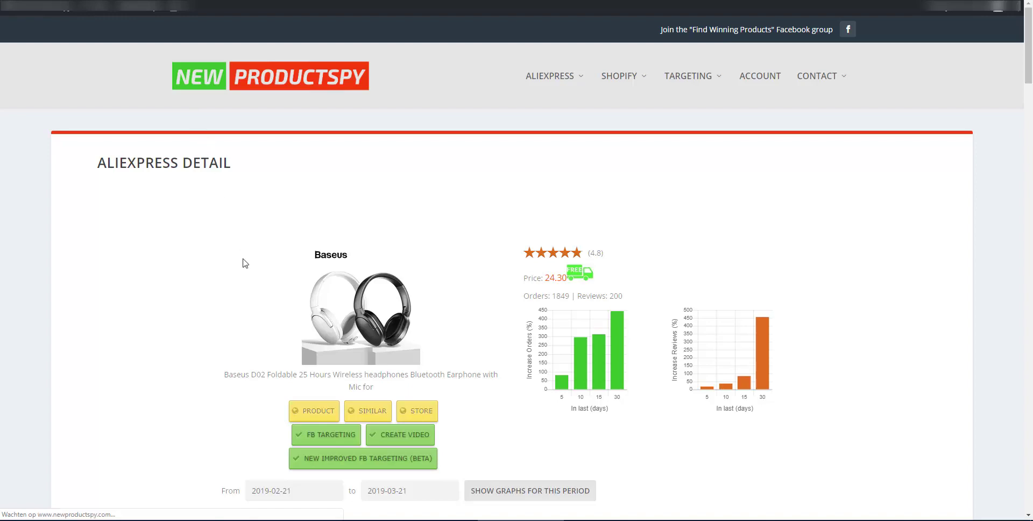
{"action": "left_click", "coordinate": [363, 458]}
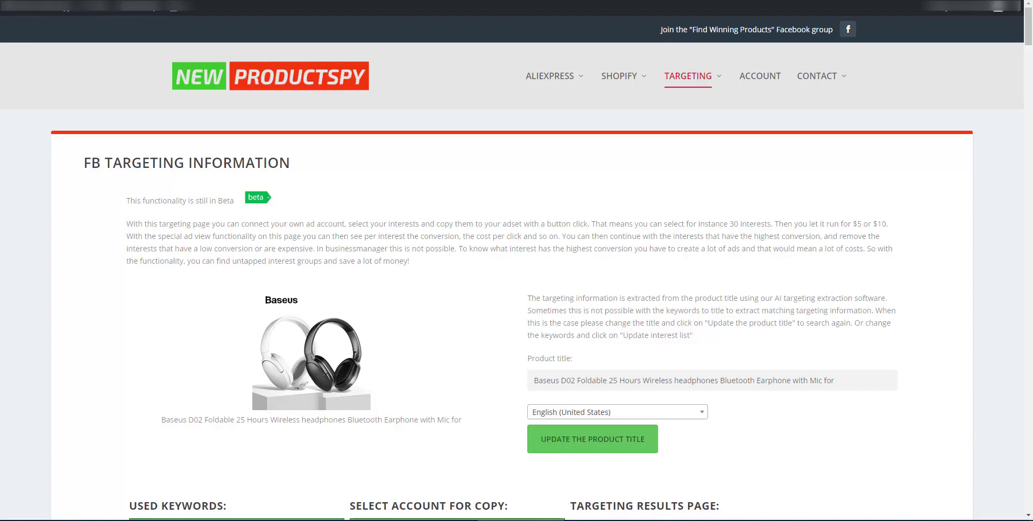
{"action": "scroll", "coordinate": [431, 259], "scroll_direction": "down", "scroll_amount": 5}
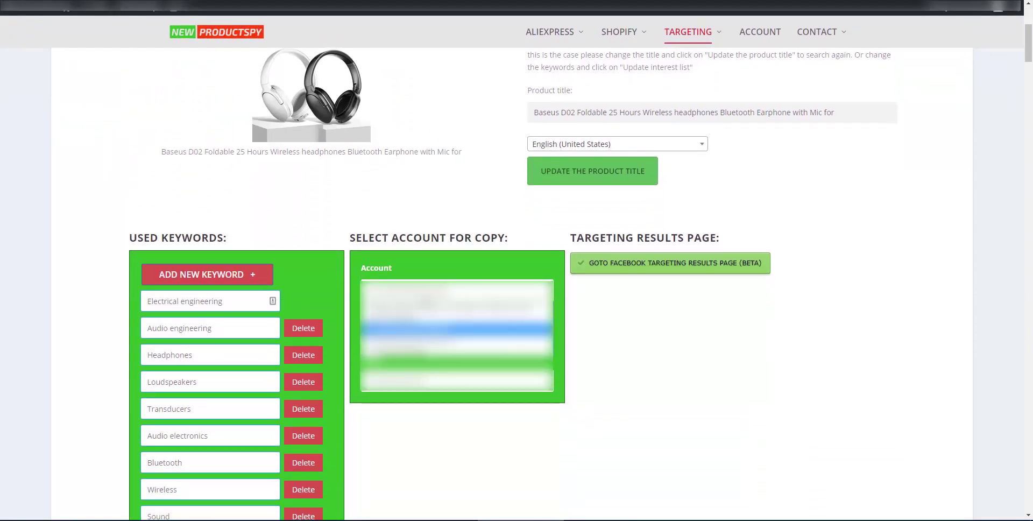
{"action": "left_click", "coordinate": [427, 297]}
{"action": "left_click", "coordinate": [428, 292]}
{"action": "left_click", "coordinate": [428, 307]}
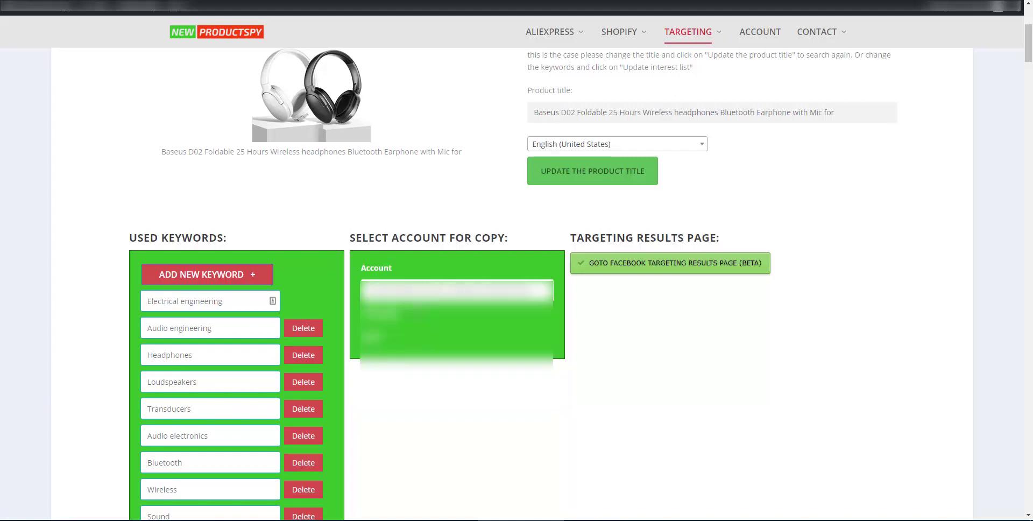
{"action": "left_click", "coordinate": [413, 293]}
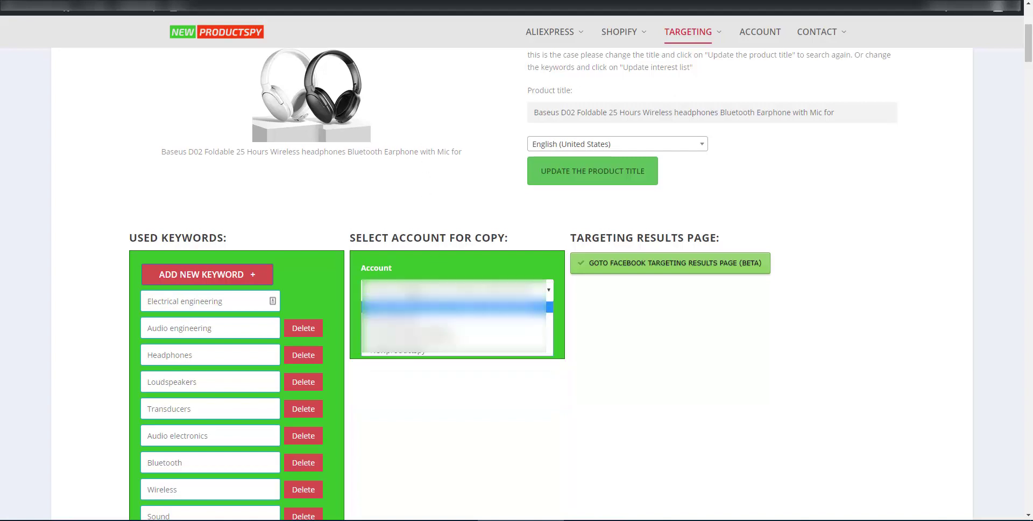
{"action": "left_click", "coordinate": [407, 308]}
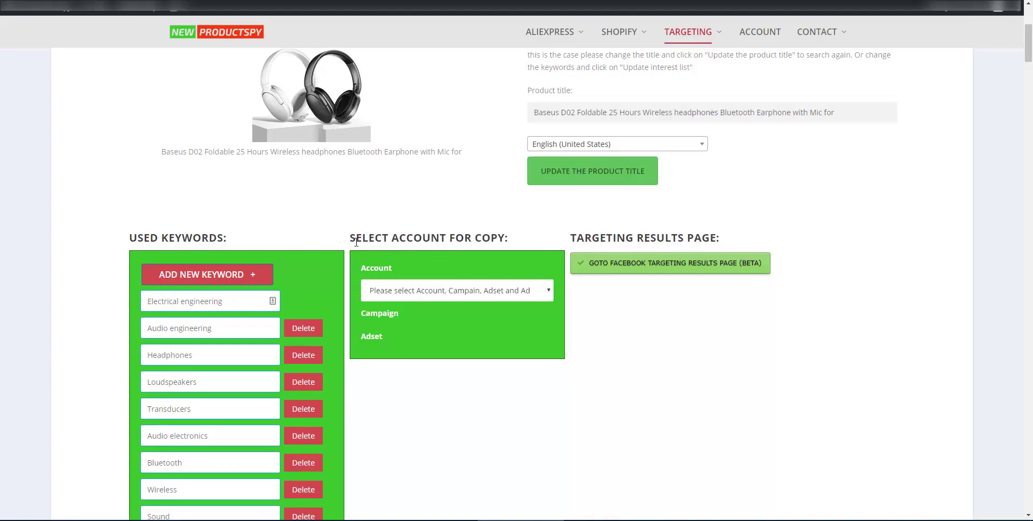
Update the interest list from the used keywords in English (United States) and review the Specific Interest Targeting table
{"action": "scroll", "coordinate": [311, 367], "scroll_direction": "down", "scroll_amount": 4}
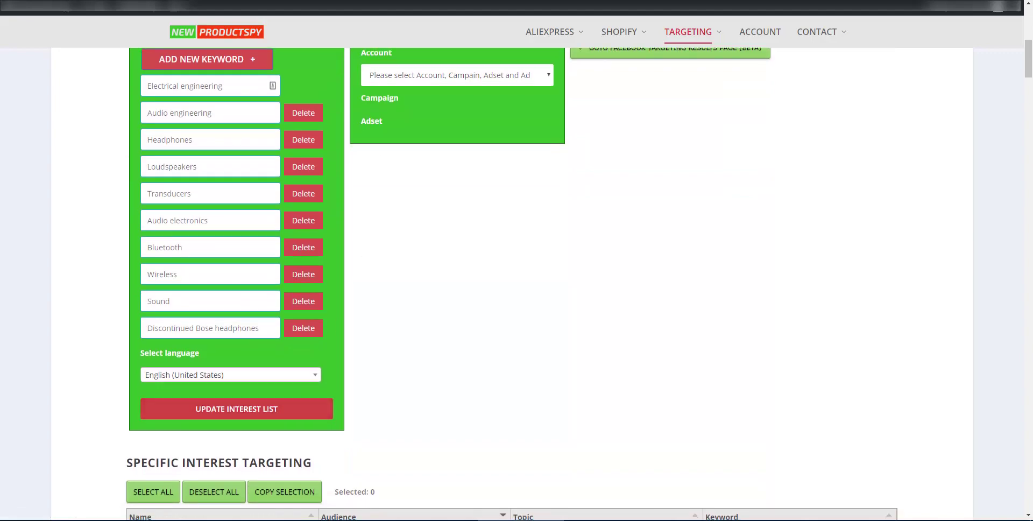
{"action": "left_click", "coordinate": [236, 409]}
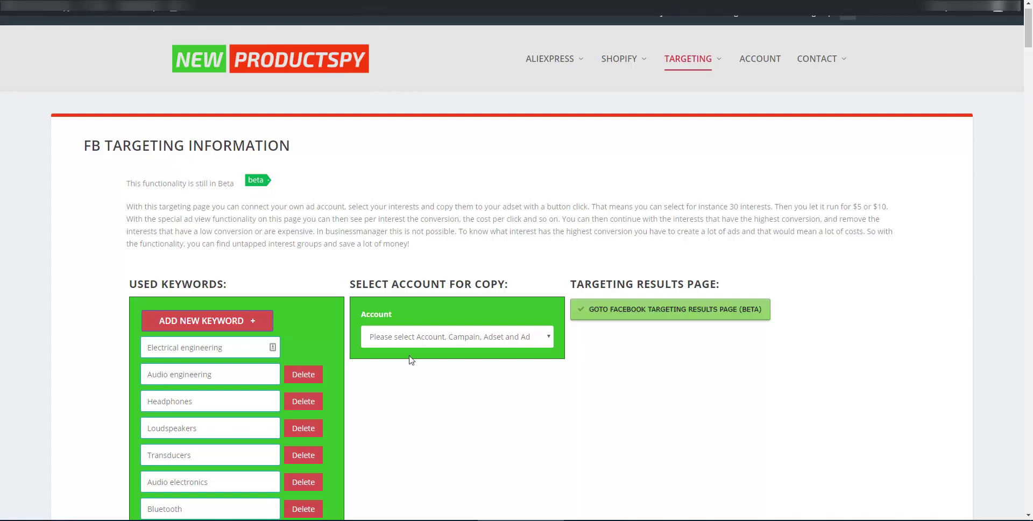
{"action": "scroll", "coordinate": [222, 374], "scroll_direction": "down", "scroll_amount": 3}
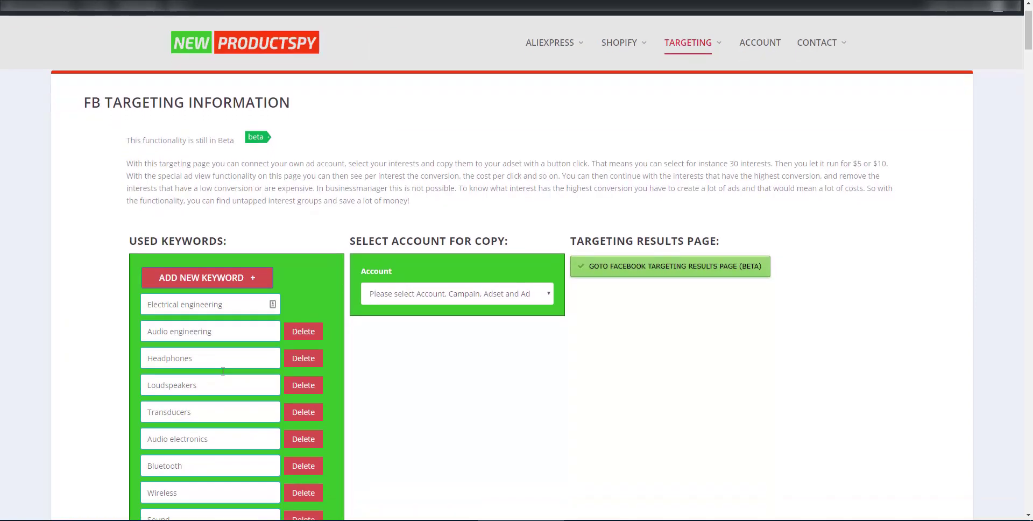
{"action": "scroll", "coordinate": [223, 374], "scroll_direction": "down", "scroll_amount": 3}
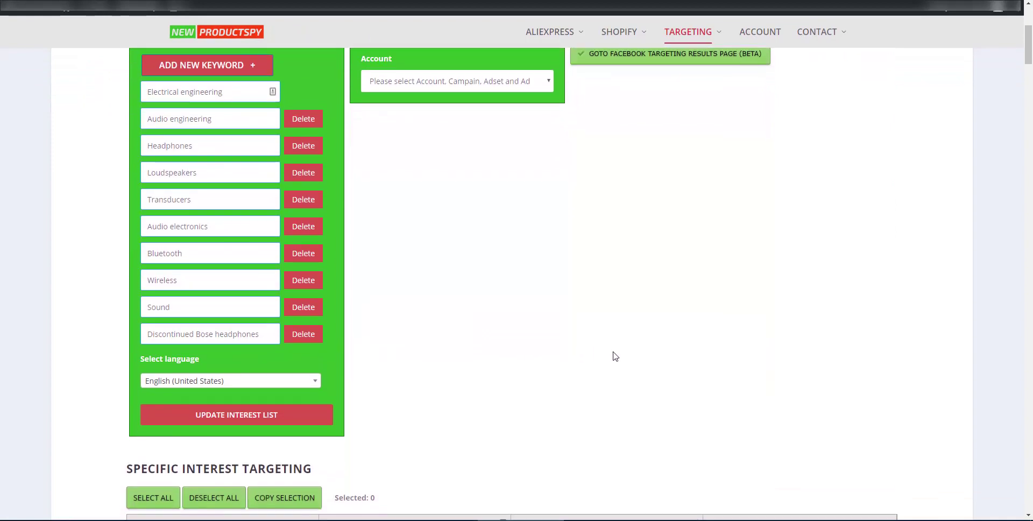
{"action": "scroll", "coordinate": [657, 355], "scroll_direction": "down", "scroll_amount": 3}
{"action": "scroll", "coordinate": [657, 355], "scroll_direction": "down", "scroll_amount": 7}
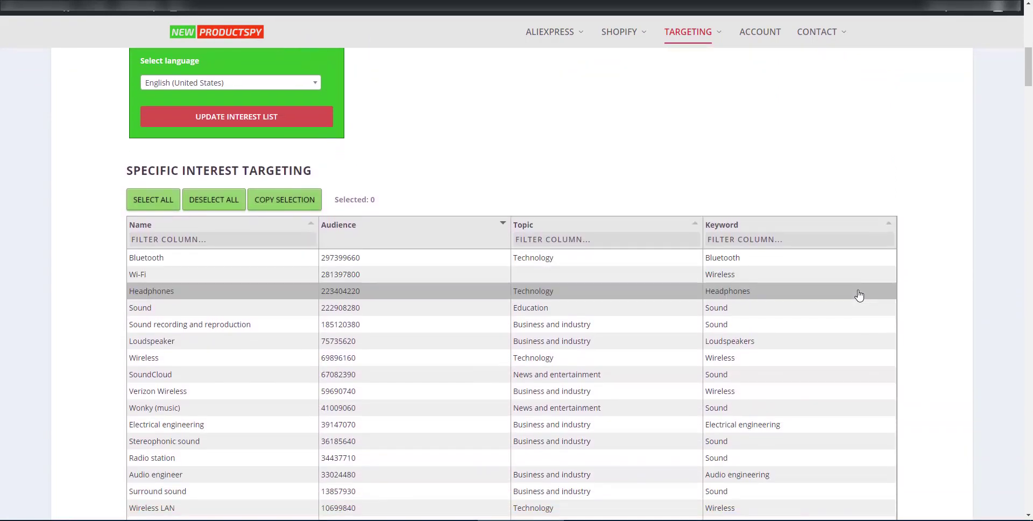
{"action": "scroll", "coordinate": [847, 326], "scroll_direction": "down", "scroll_amount": 8}
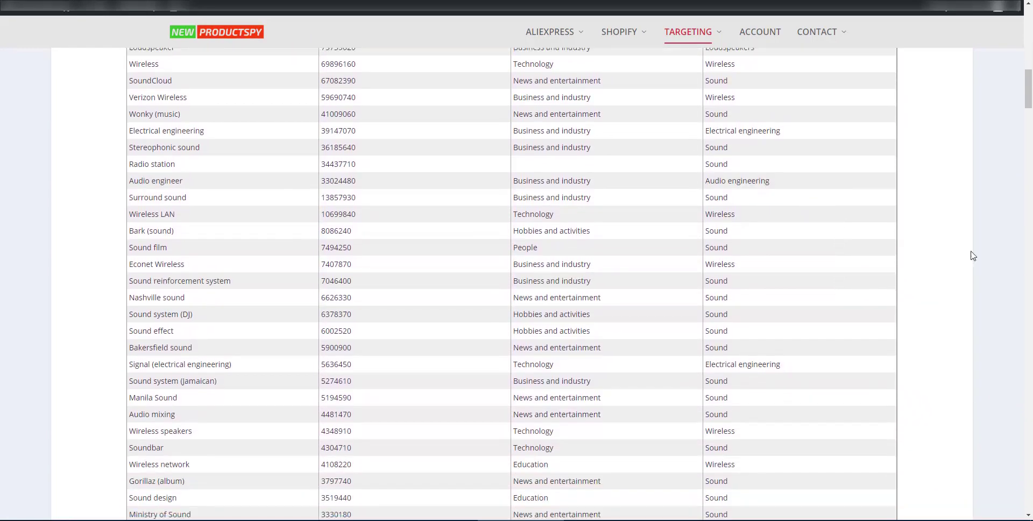
{"action": "scroll", "coordinate": [1013, 117], "scroll_direction": "down", "scroll_amount": 5}
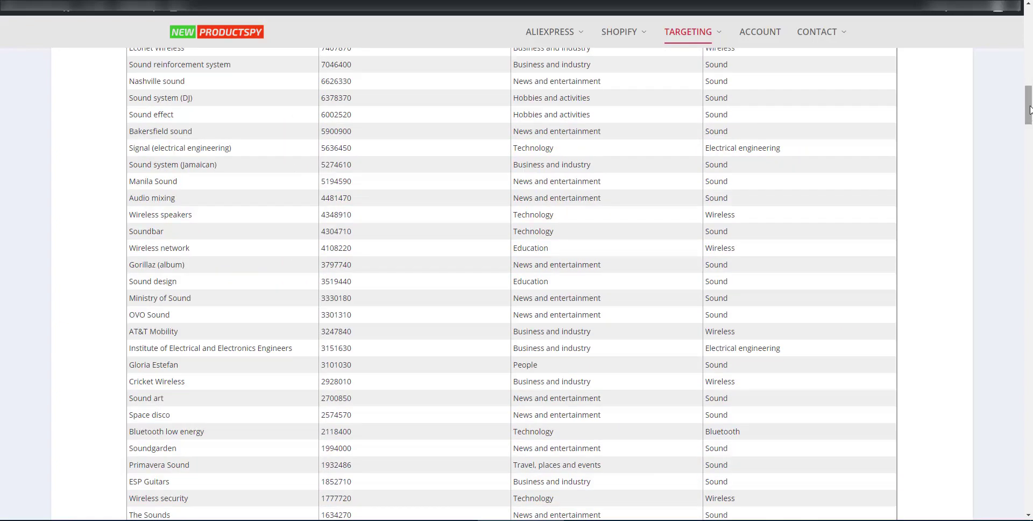
{"action": "left_click_drag", "start_coordinate": [1025, 115], "coordinate": [1029, 12]}
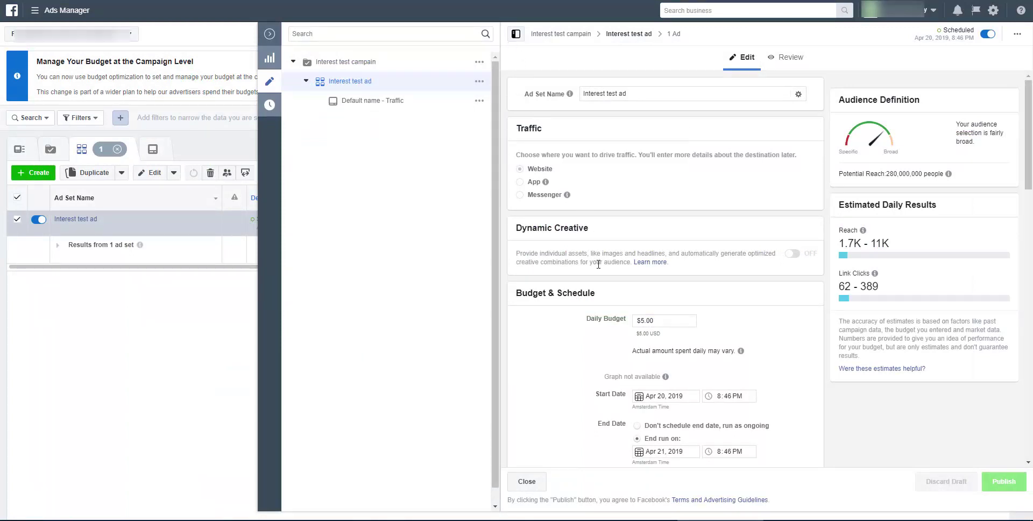
Switch to Facebook Ads Manager and examine the budget and schedule settings of the "Interest test ad" ad set
{"action": "scroll", "coordinate": [629, 333], "scroll_direction": "down", "scroll_amount": 4}
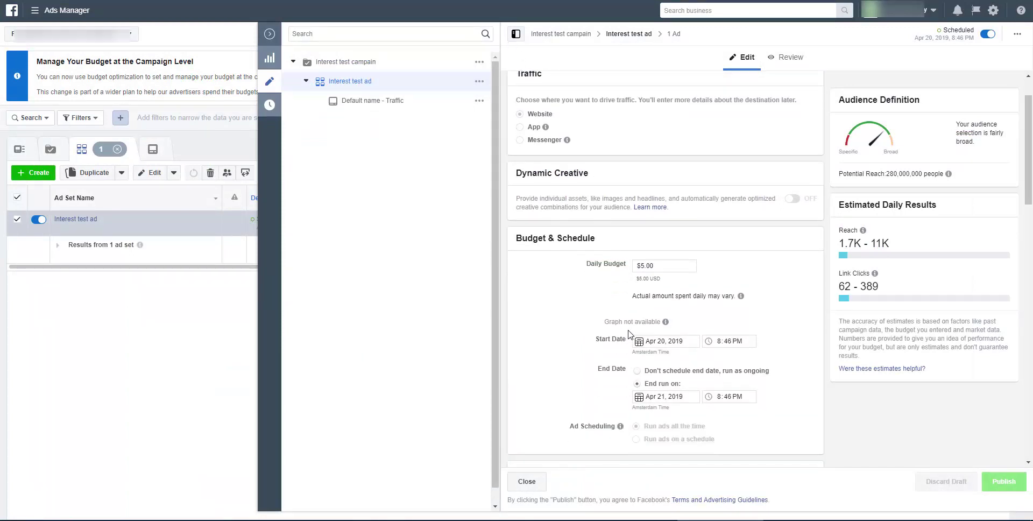
{"action": "scroll", "coordinate": [629, 334], "scroll_direction": "down", "scroll_amount": 6}
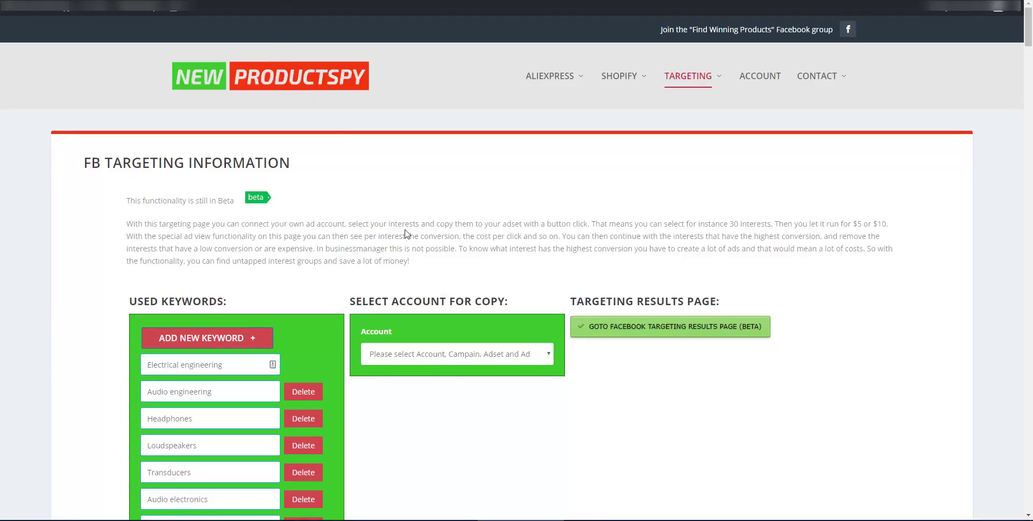
On the FB targeting page, set the copy target to account Find Winning Products, campaign "Interest test campain" and adset "Interest test ad"
{"action": "left_click", "coordinate": [439, 348]}
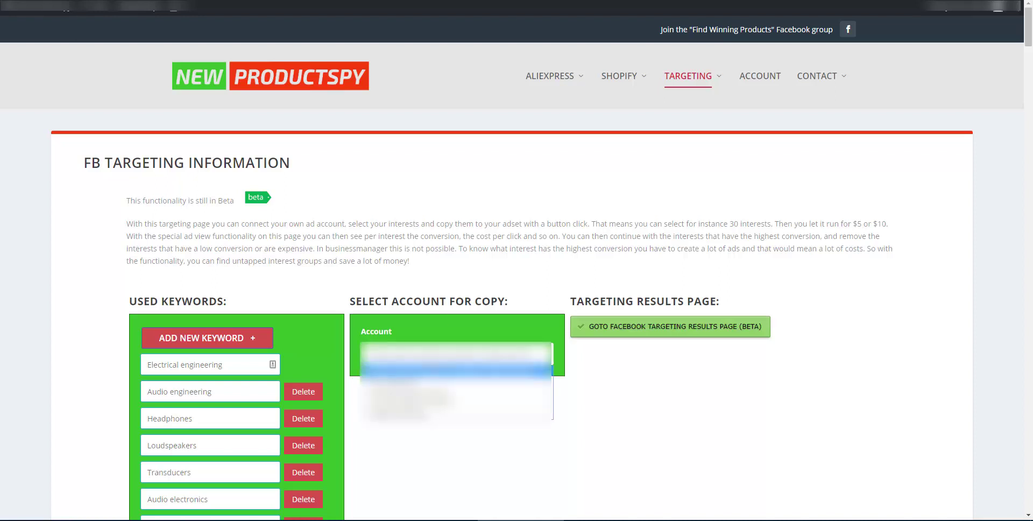
{"action": "left_click", "coordinate": [440, 370]}
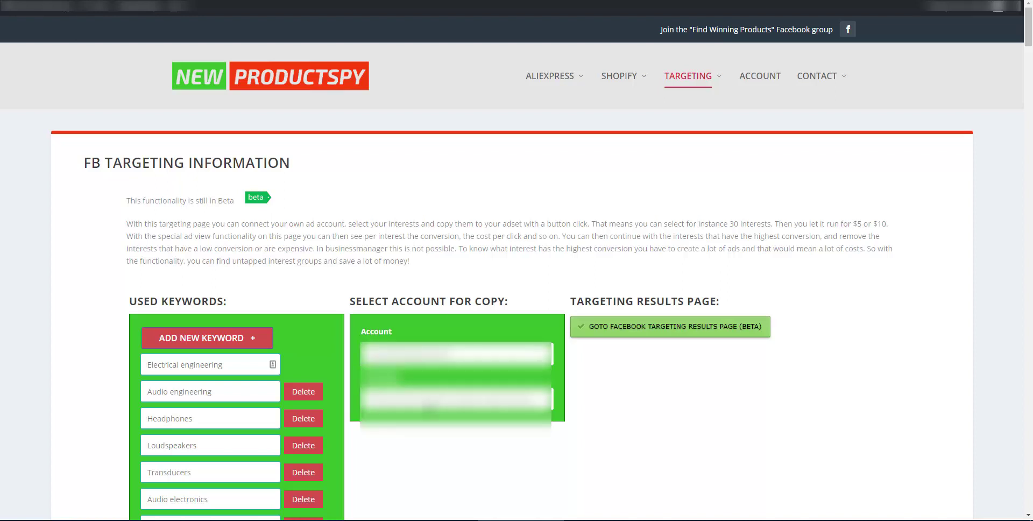
{"action": "left_click", "coordinate": [440, 399]}
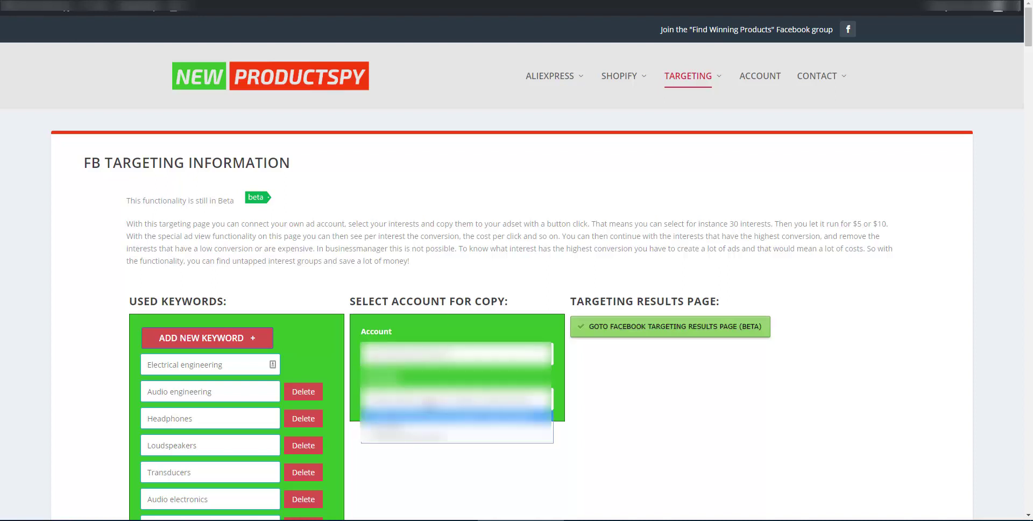
{"action": "left_click", "coordinate": [419, 437]}
{"action": "left_click", "coordinate": [430, 449]}
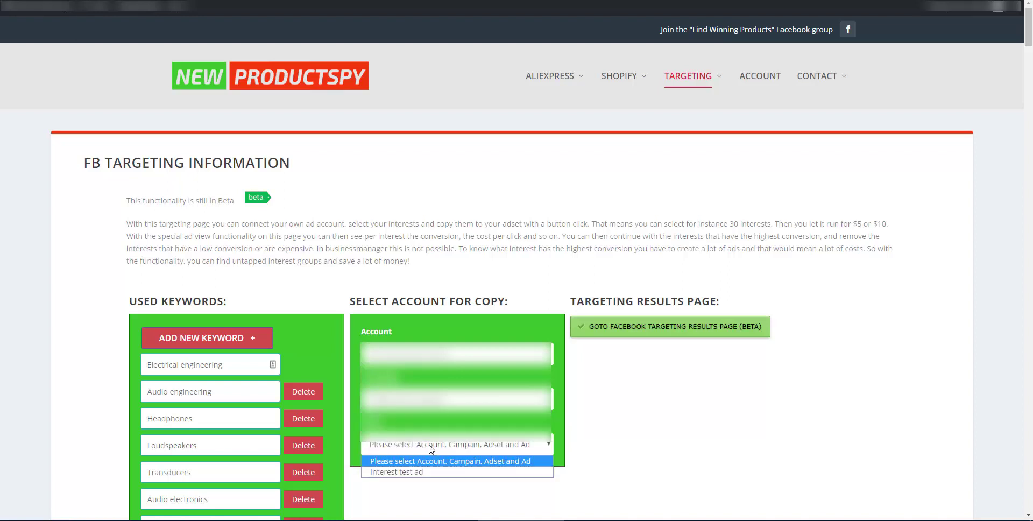
{"action": "left_click", "coordinate": [423, 471]}
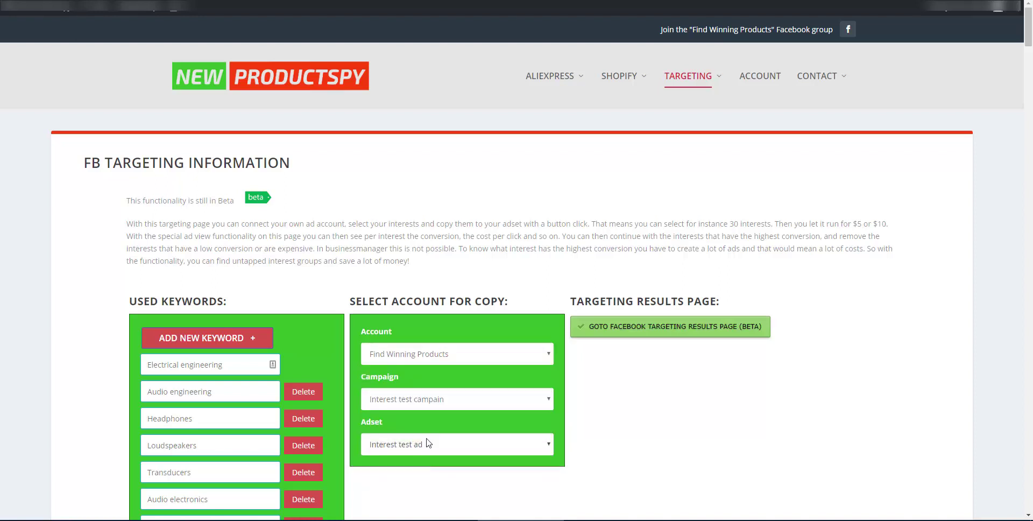
Select the interests Bluetooth, Wi-Fi, Headphones, Loudspeaker, Wireless, SoundCloud and Stereophonic sound in the Specific Interest Targeting table
{"action": "scroll", "coordinate": [419, 355], "scroll_direction": "down", "scroll_amount": 6}
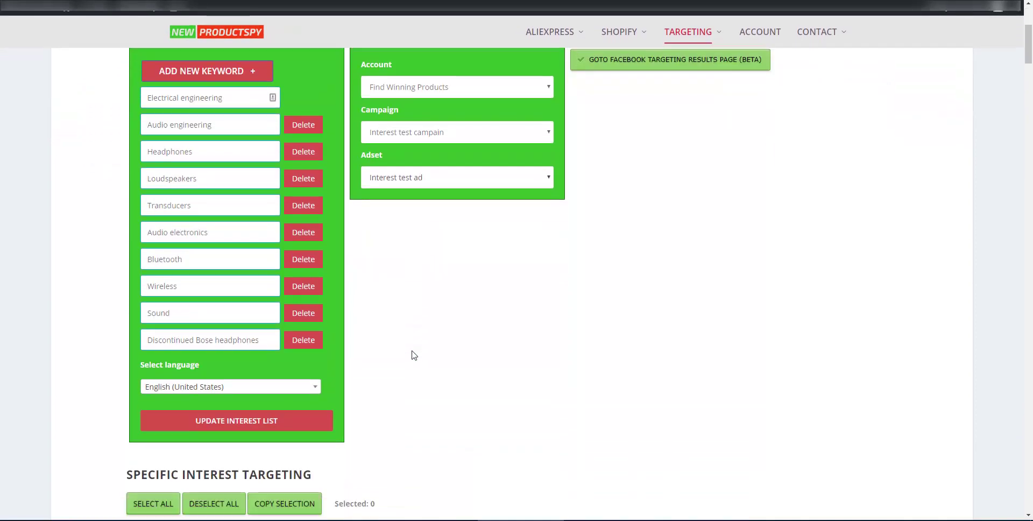
{"action": "scroll", "coordinate": [414, 355], "scroll_direction": "down", "scroll_amount": 5}
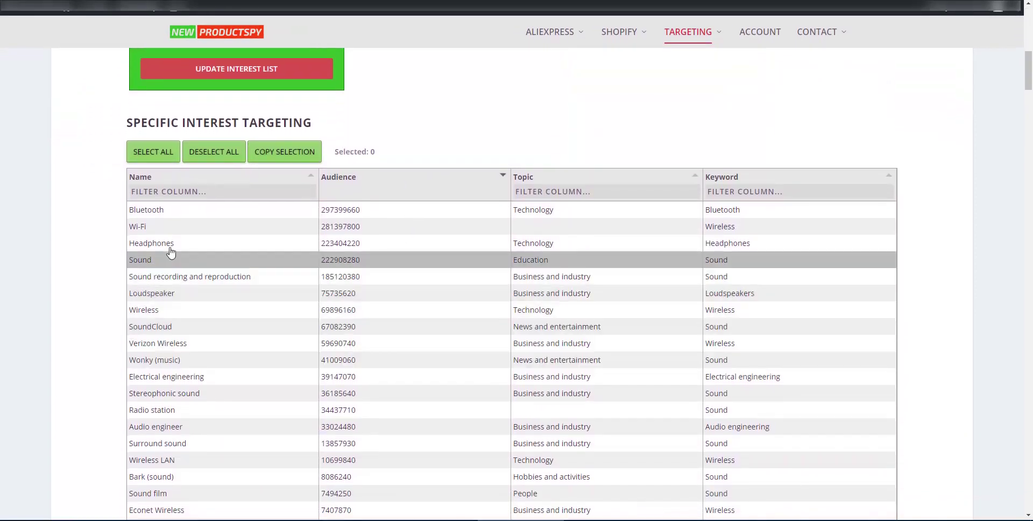
{"action": "left_click", "coordinate": [167, 214]}
{"action": "left_click", "coordinate": [166, 226]}
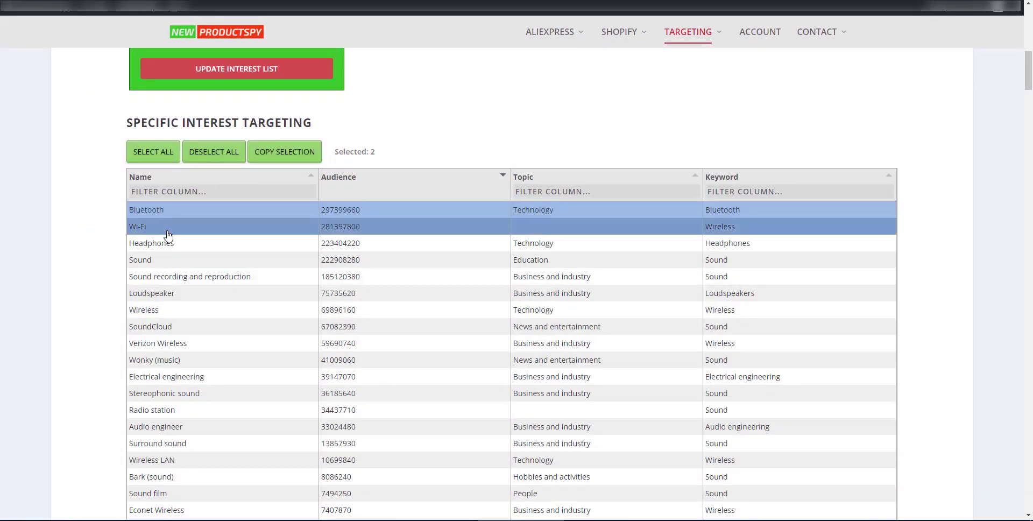
{"action": "left_click", "coordinate": [167, 242]}
{"action": "left_click", "coordinate": [167, 293]}
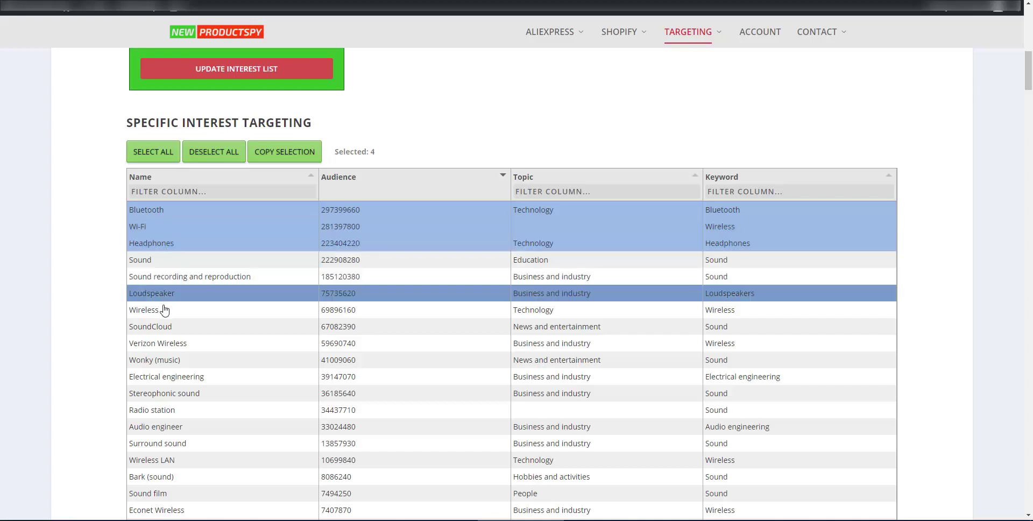
{"action": "left_click", "coordinate": [166, 310]}
{"action": "left_click", "coordinate": [166, 324]}
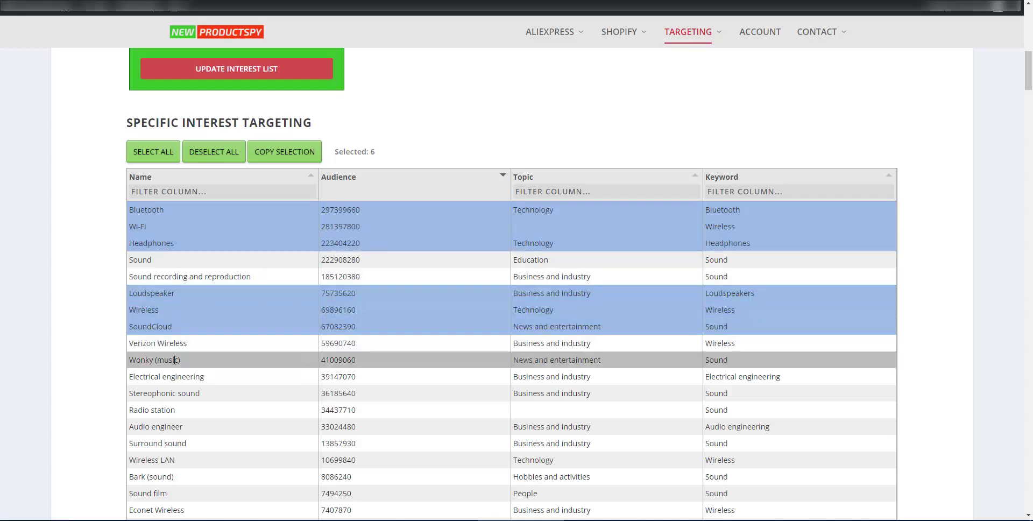
{"action": "left_click", "coordinate": [179, 393]}
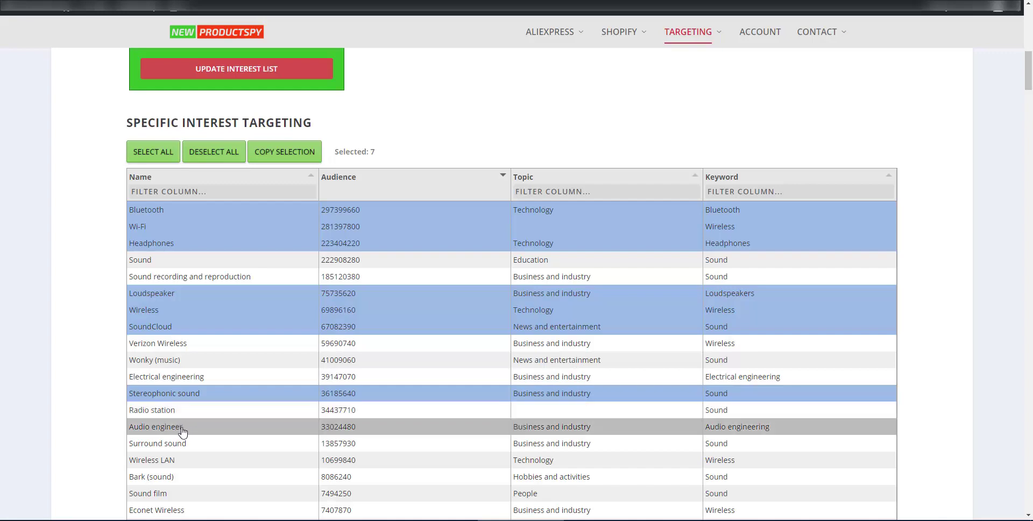
Add Econet Wireless, Nashville sound, Sound effect, Bakersfield sound, Signal (electrical engineering) and Sound system (Jamaican) to the interest selection
{"action": "scroll", "coordinate": [192, 437], "scroll_direction": "down", "scroll_amount": 1}
{"action": "scroll", "coordinate": [192, 438], "scroll_direction": "down", "scroll_amount": 3}
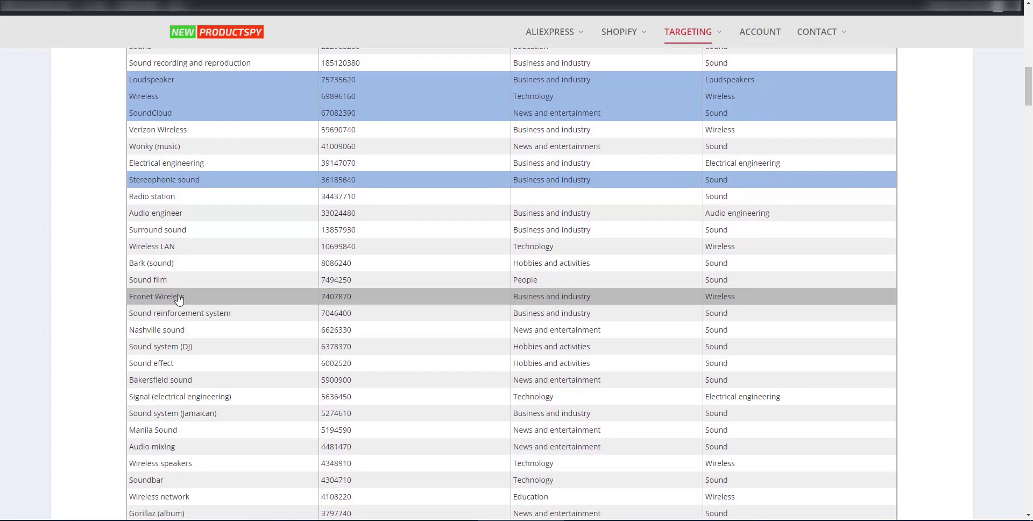
{"action": "left_click", "coordinate": [179, 299]}
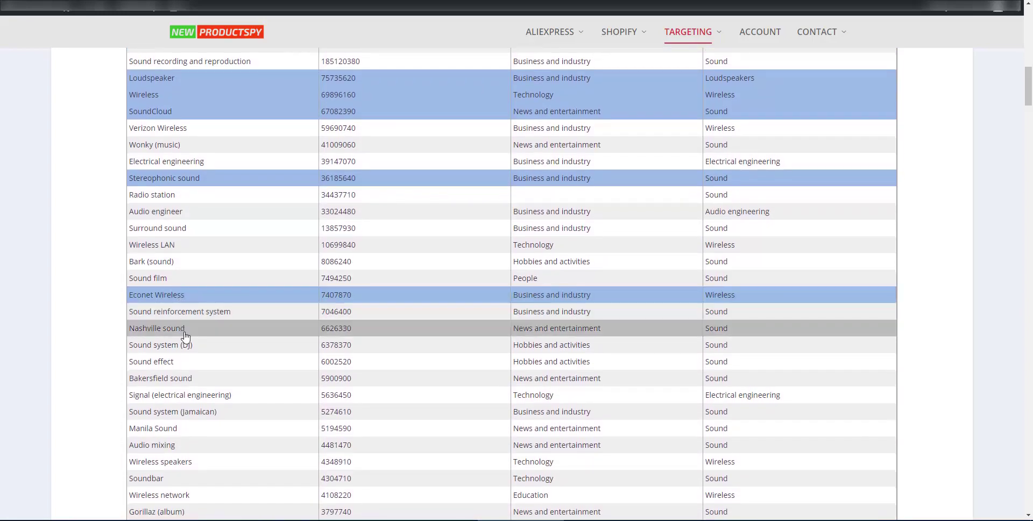
{"action": "left_click", "coordinate": [186, 329]}
{"action": "left_click", "coordinate": [190, 363]}
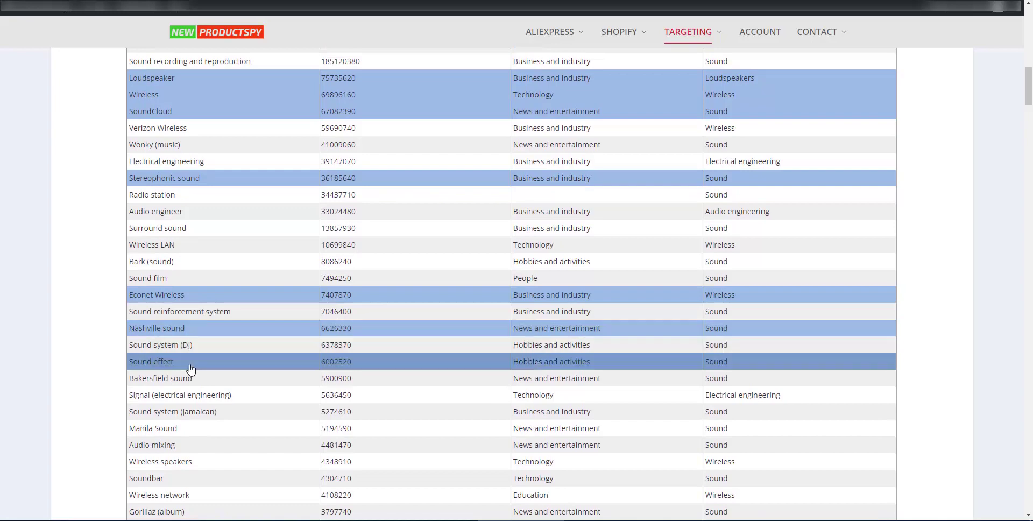
{"action": "left_click", "coordinate": [194, 379]}
{"action": "left_click", "coordinate": [193, 395]}
{"action": "left_click", "coordinate": [194, 412]}
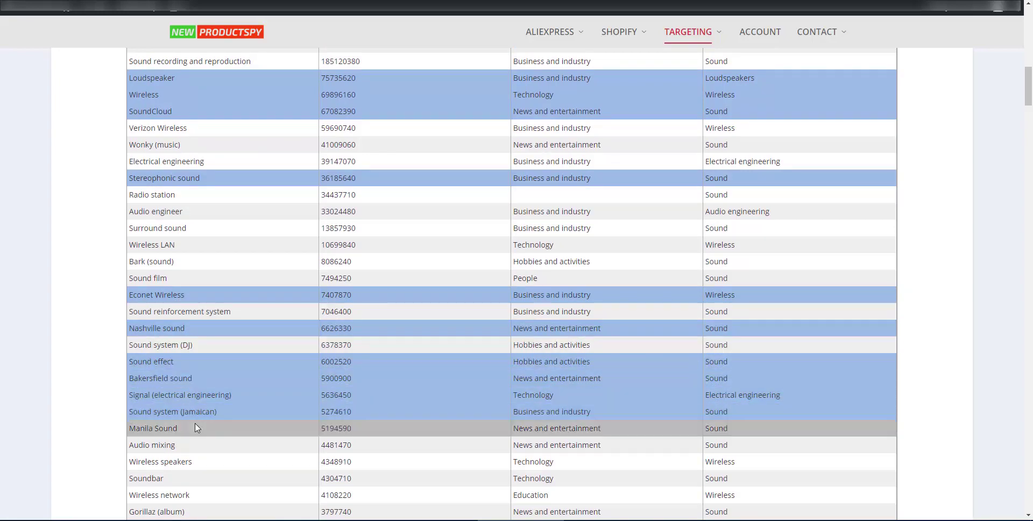
Add Manila Sound, Audio mixing, Wireless speakers, Soundbar and Wireless network to the interest selection
{"action": "left_click", "coordinate": [194, 429]}
{"action": "left_click", "coordinate": [195, 445]}
{"action": "left_click", "coordinate": [194, 460]}
{"action": "left_click", "coordinate": [194, 478]}
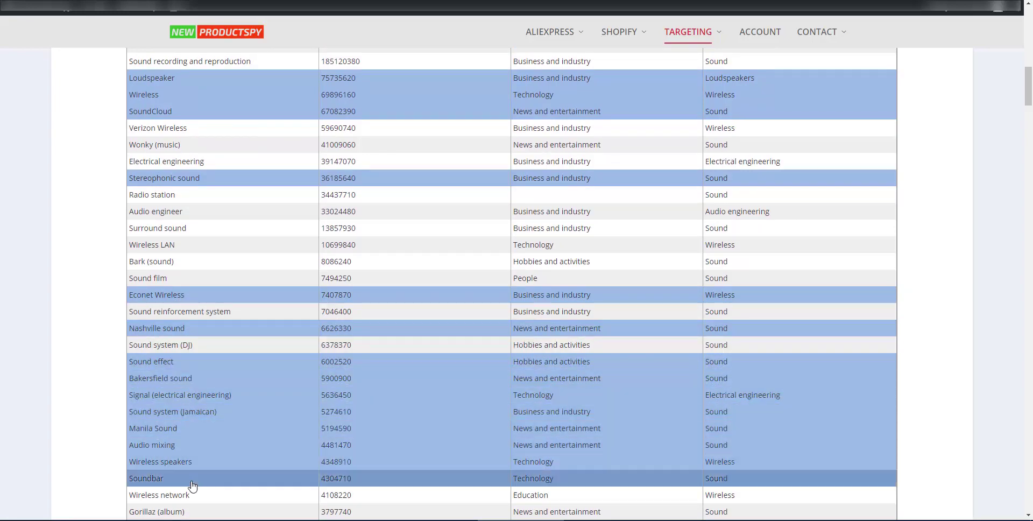
{"action": "scroll", "coordinate": [193, 492], "scroll_direction": "down", "scroll_amount": 1}
{"action": "scroll", "coordinate": [193, 475], "scroll_direction": "down", "scroll_amount": 3}
{"action": "left_click", "coordinate": [219, 281]}
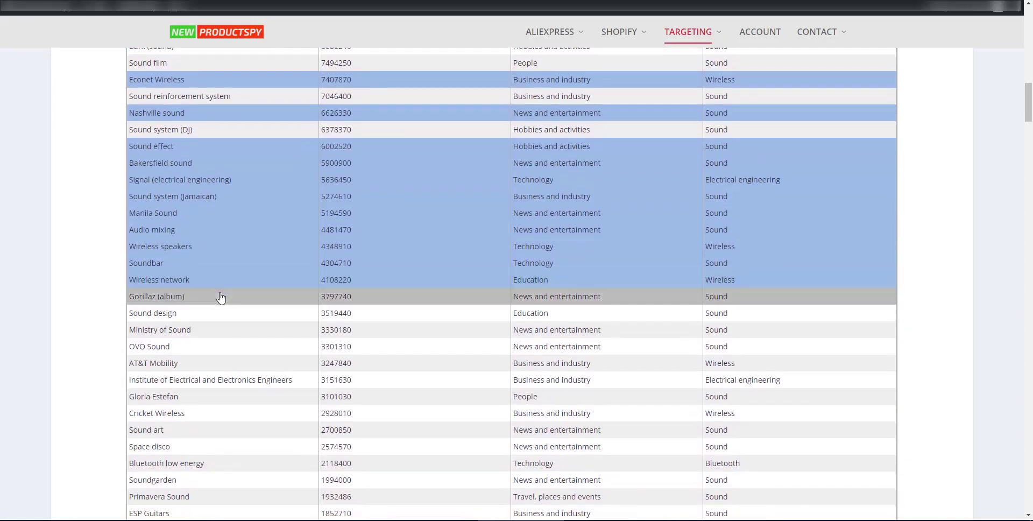
Add Gorillaz (album), Sound design, Ministry of Sound and OVO Sound to the interest selection
{"action": "left_click", "coordinate": [220, 297]}
{"action": "left_click", "coordinate": [222, 315]}
{"action": "left_click", "coordinate": [224, 330]}
{"action": "left_click", "coordinate": [227, 346]}
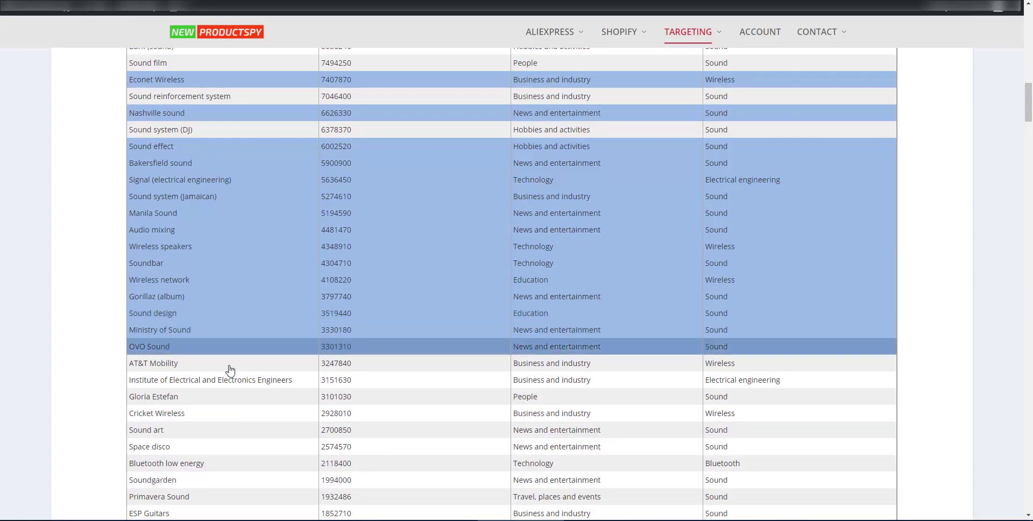
Add AT&T Mobility, Institute of Electrical and Electronics Engineers, Gloria Estefan, Cricket Wireless, Sound art and Space disco to the interest selection
{"action": "left_click", "coordinate": [230, 363]}
{"action": "left_click", "coordinate": [230, 380]}
{"action": "left_click", "coordinate": [233, 397]}
{"action": "left_click", "coordinate": [235, 413]}
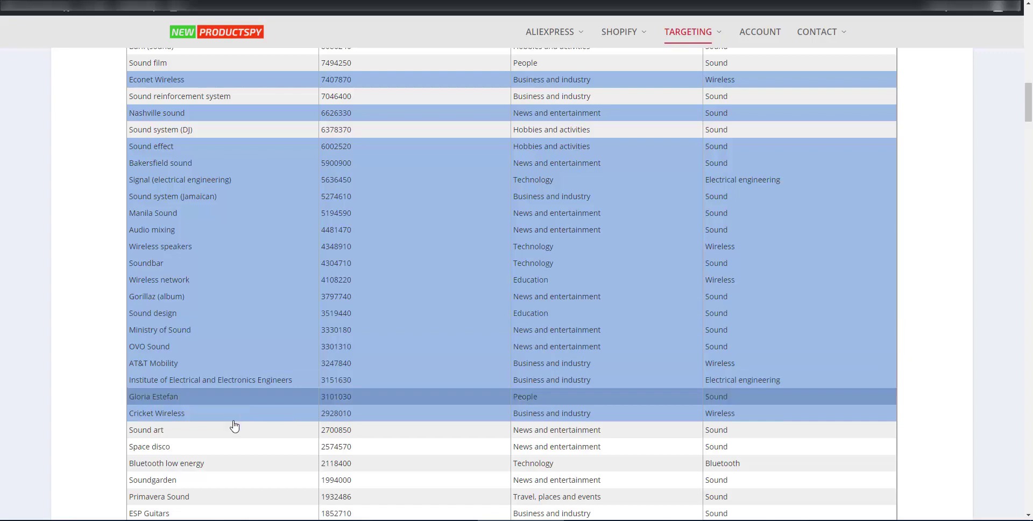
{"action": "left_click", "coordinate": [232, 430]}
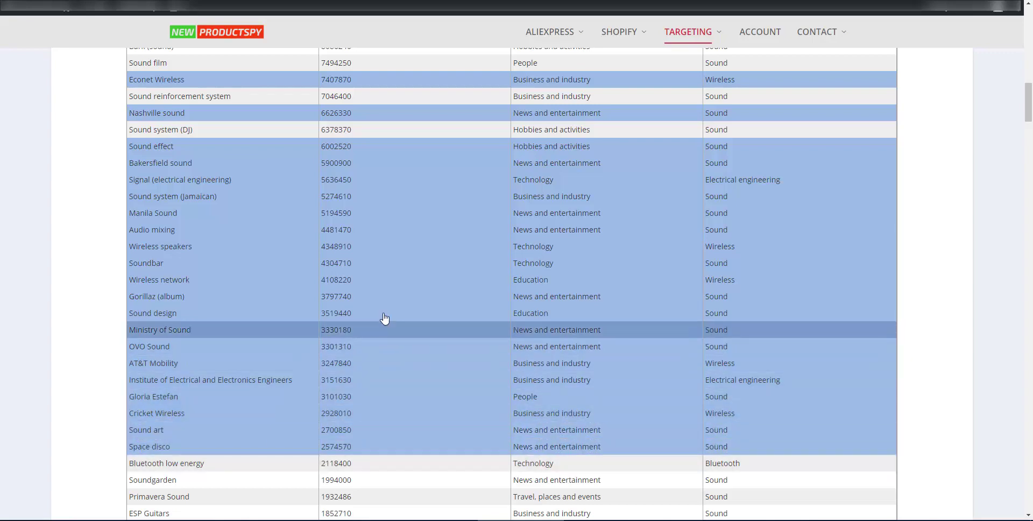
Copy the selected interests to the "Interest test ad" adset
{"action": "scroll", "coordinate": [406, 288], "scroll_direction": "up", "scroll_amount": 2}
{"action": "scroll", "coordinate": [406, 288], "scroll_direction": "up", "scroll_amount": 10}
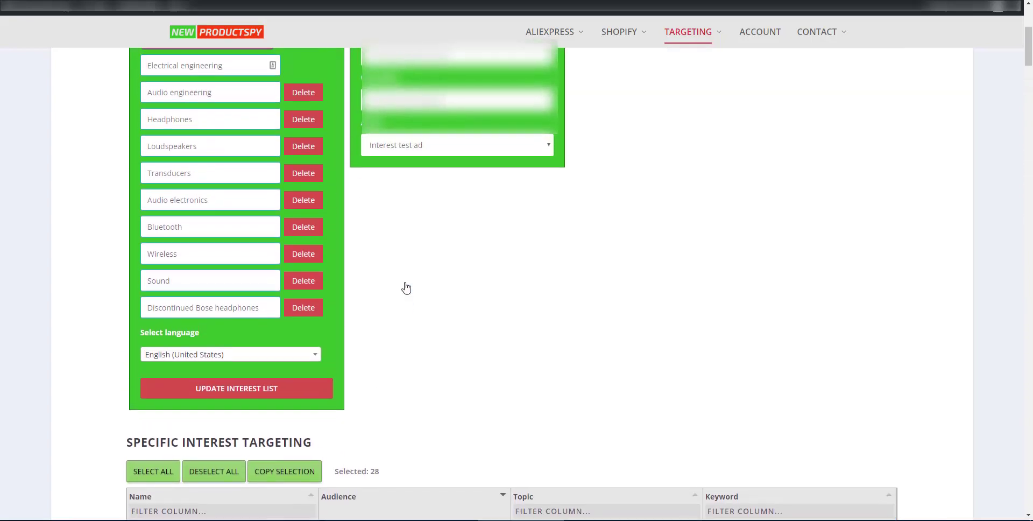
{"action": "left_click", "coordinate": [288, 480]}
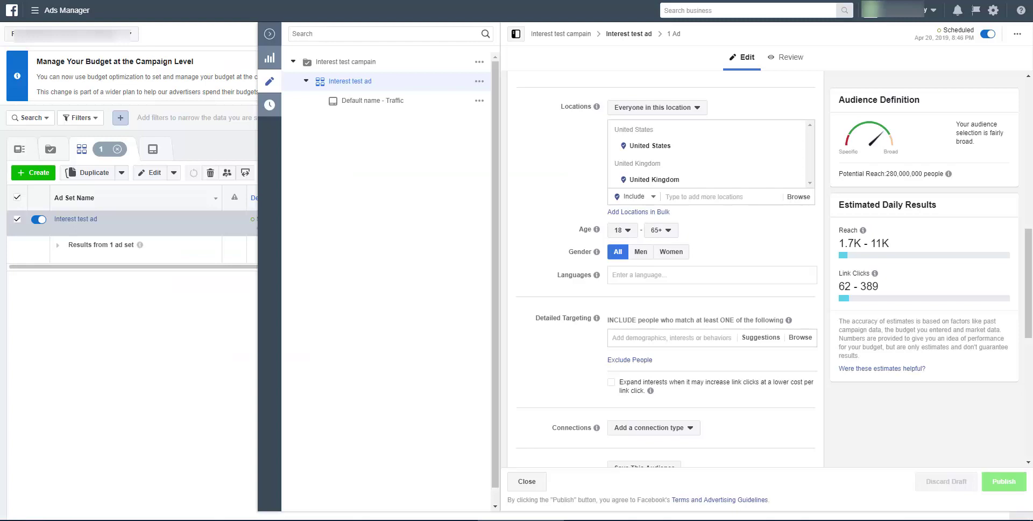
Switch to Facebook Ads Manager, reload the page and check the Detailed Targeting interests of "Interest test ad"
{"action": "key", "text": "F5"}
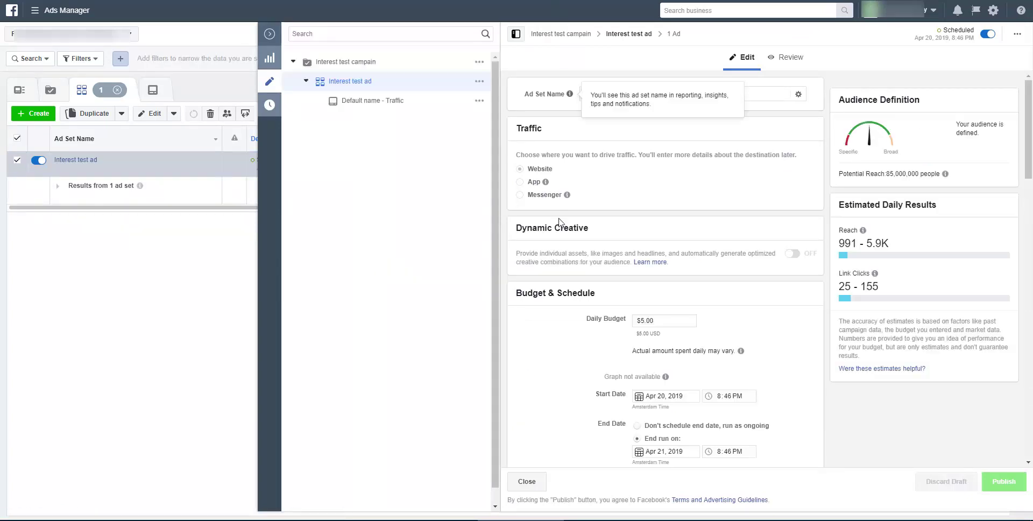
{"action": "scroll", "coordinate": [562, 374], "scroll_direction": "down", "scroll_amount": 4}
{"action": "scroll", "coordinate": [564, 375], "scroll_direction": "down", "scroll_amount": 7}
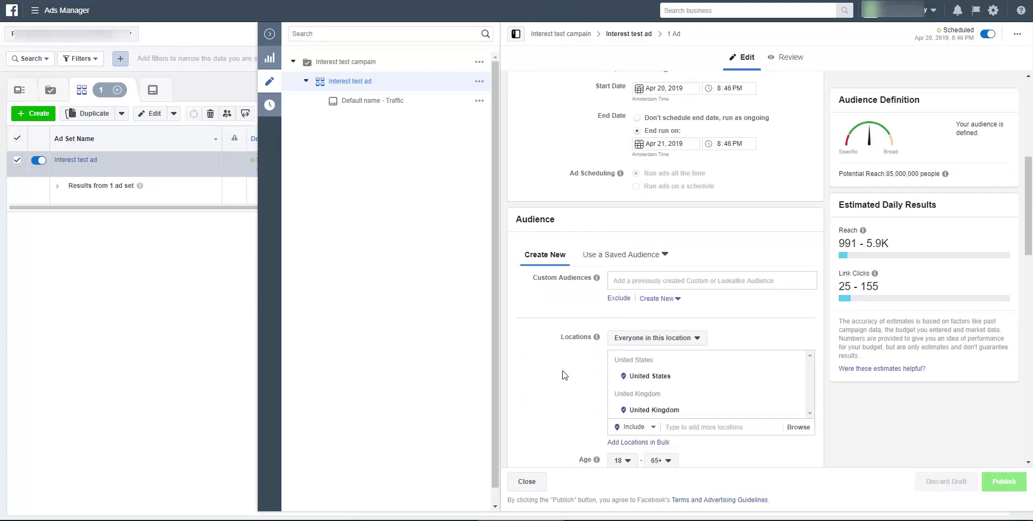
{"action": "scroll", "coordinate": [564, 371], "scroll_direction": "down", "scroll_amount": 1}
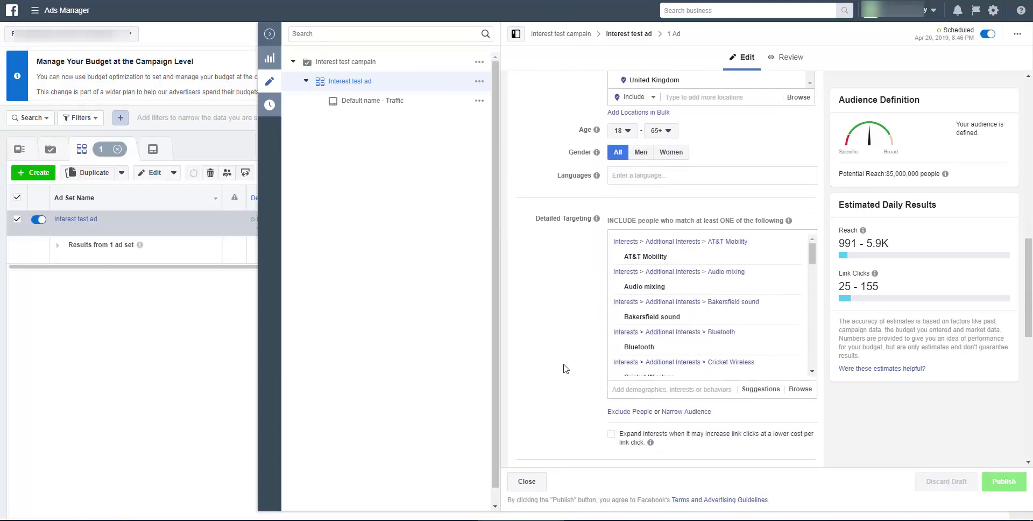
{"action": "mouse_move", "coordinate": [761, 262]}
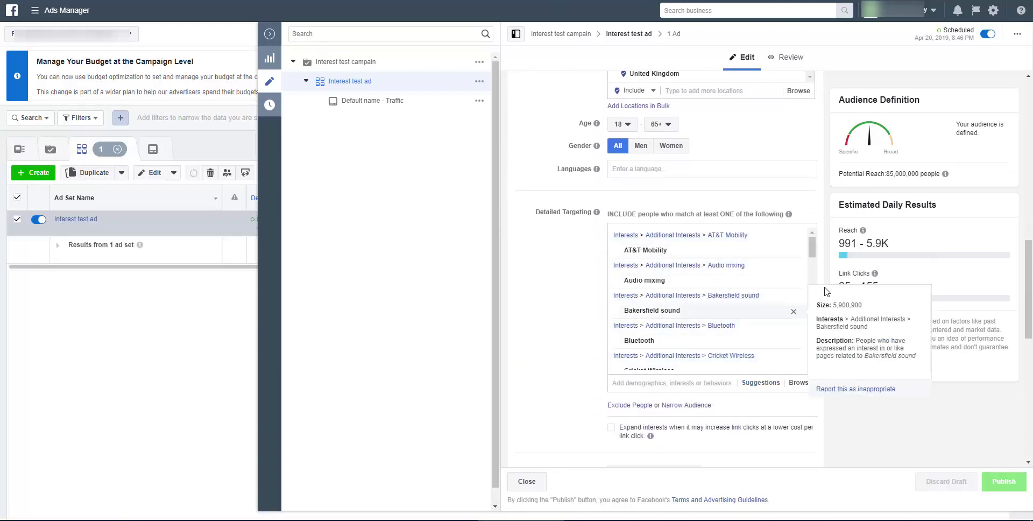
{"action": "mouse_move", "coordinate": [814, 251]}
{"action": "left_mouse_down"}
{"action": "mouse_move", "coordinate": [832, 367]}
{"action": "mouse_move", "coordinate": [817, 269]}
{"action": "mouse_move", "coordinate": [827, 239]}
{"action": "left_mouse_up"}
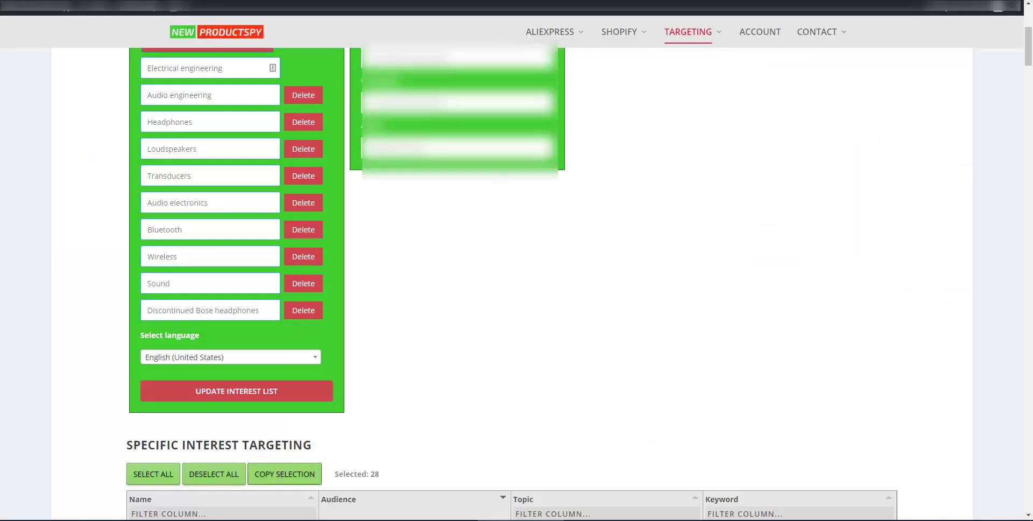
Return to New ProductSpy and open the FB Interest Results page
{"action": "scroll", "coordinate": [691, 99], "scroll_direction": "up", "scroll_amount": 2}
{"action": "mouse_move", "coordinate": [698, 33]}
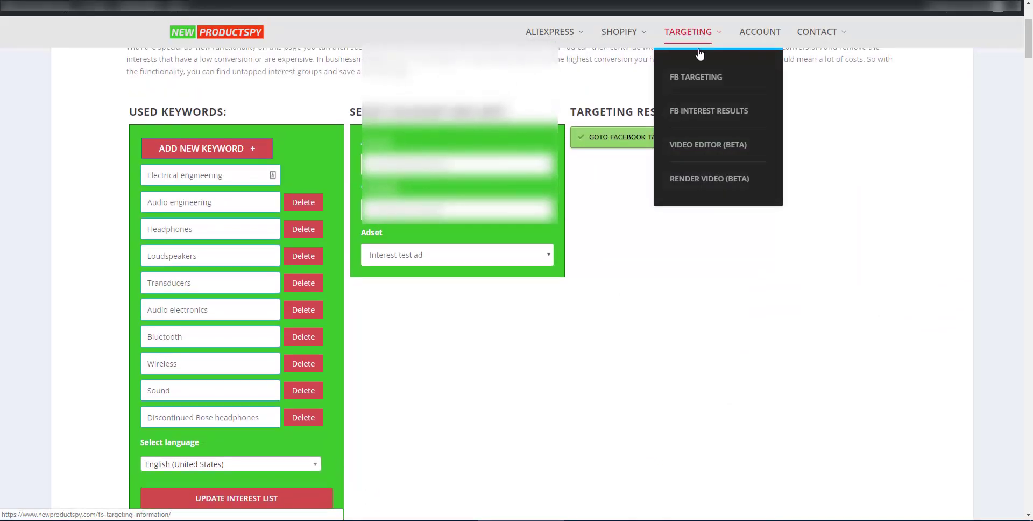
{"action": "left_click", "coordinate": [707, 115]}
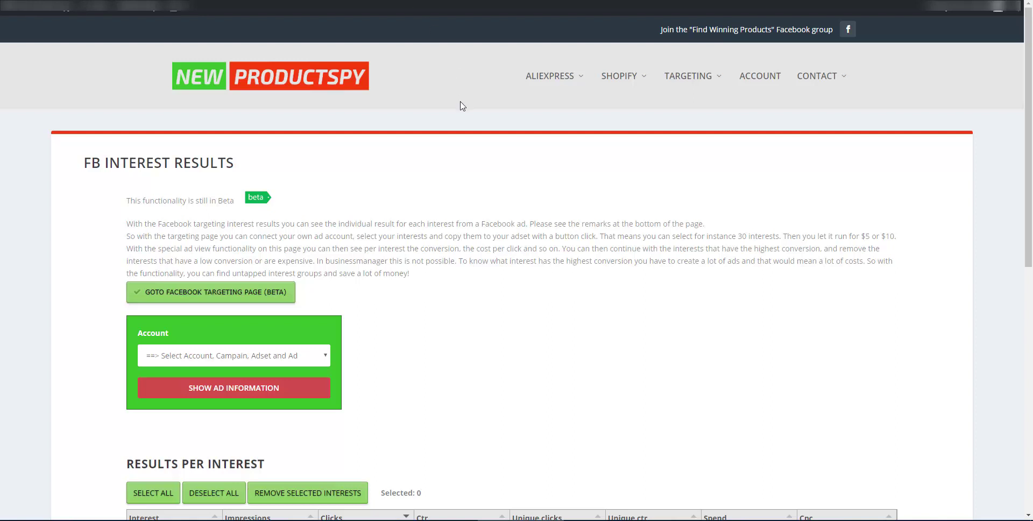
Choose the account, campaign, adset and ad whose results per interest are to be shown
{"action": "left_click", "coordinate": [258, 356]}
{"action": "left_click", "coordinate": [231, 393]}
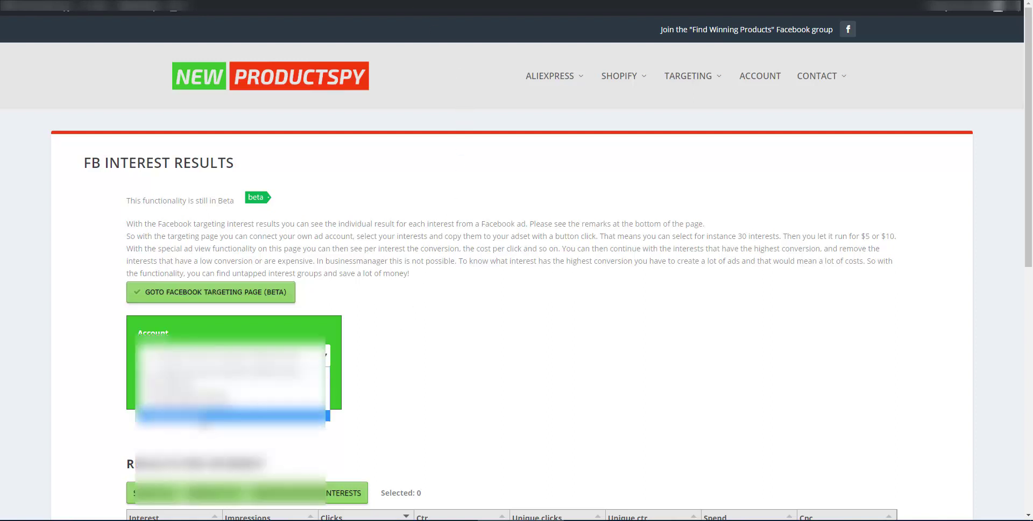
{"action": "left_click", "coordinate": [231, 401]}
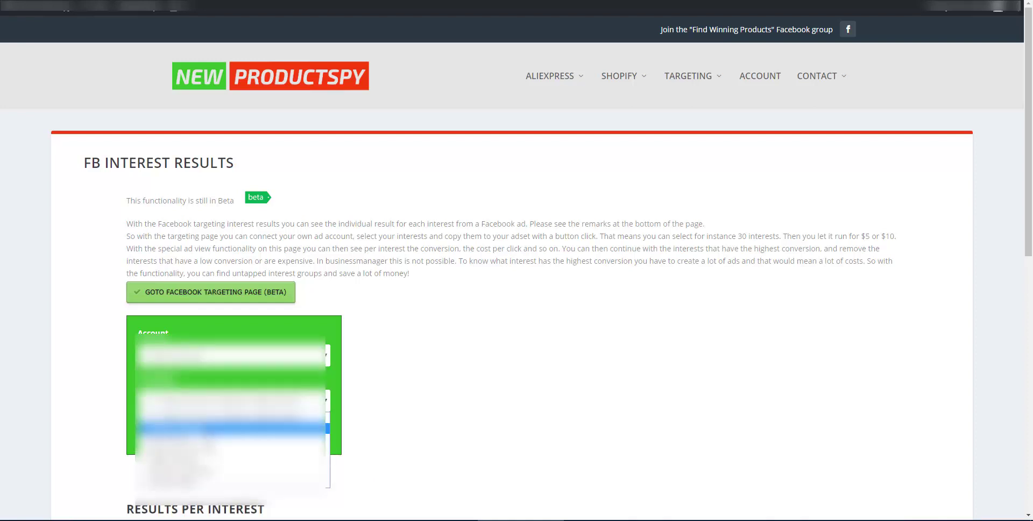
{"action": "left_click", "coordinate": [231, 428]}
{"action": "left_click", "coordinate": [231, 446]}
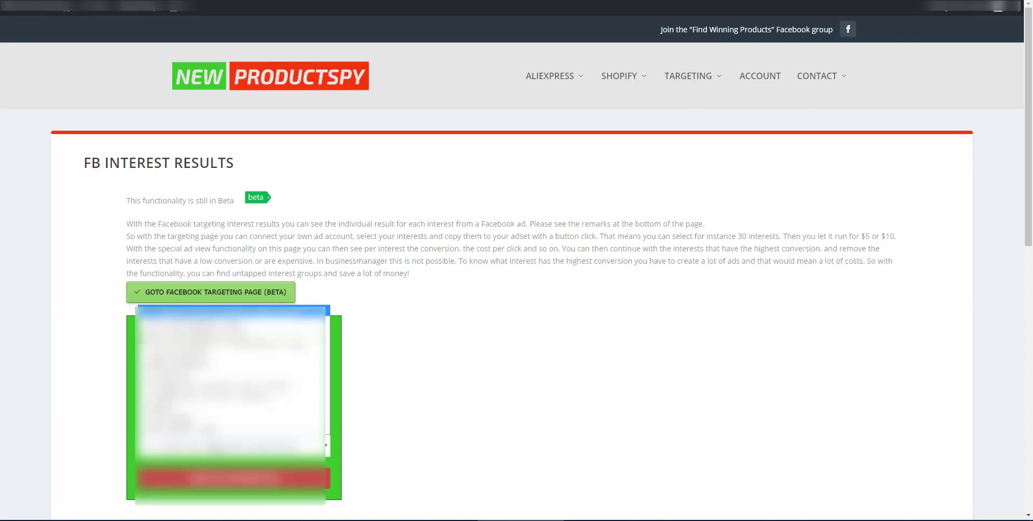
{"action": "left_click", "coordinate": [217, 441]}
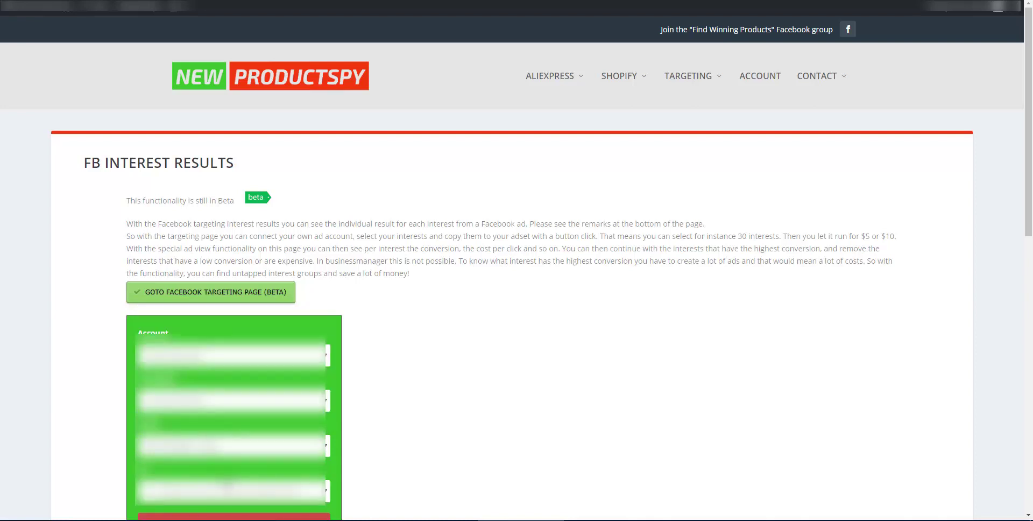
{"action": "left_click", "coordinate": [227, 484]}
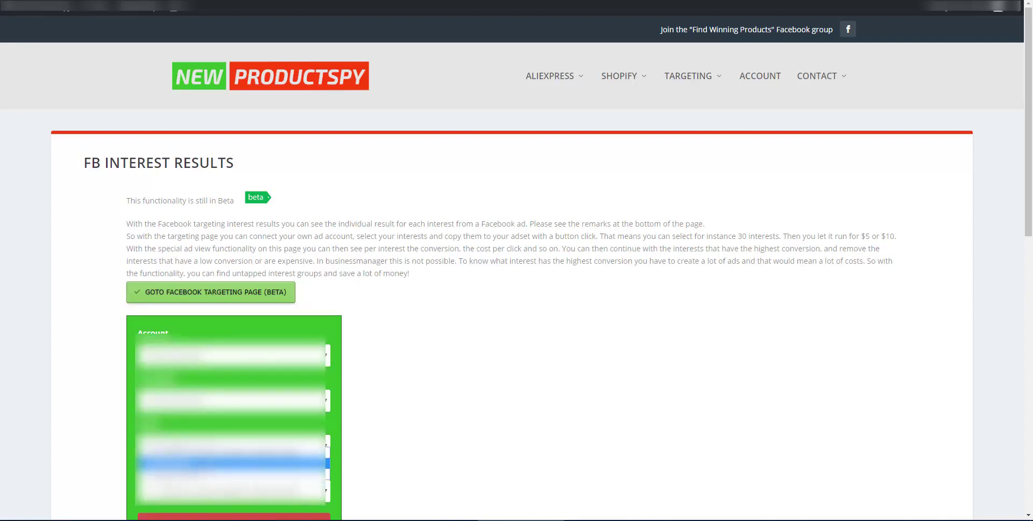
{"action": "left_click", "coordinate": [232, 451]}
Sort the Results Per Interest table by Cpc, highest first, and look over the list of ads with available data
{"action": "scroll", "coordinate": [255, 334], "scroll_direction": "down", "scroll_amount": 1}
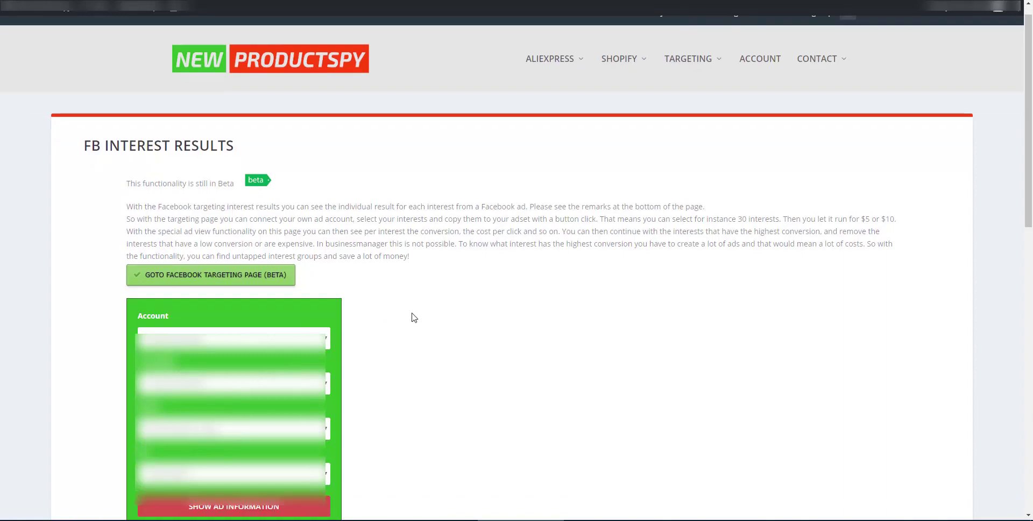
{"action": "scroll", "coordinate": [412, 318], "scroll_direction": "down", "scroll_amount": 2}
{"action": "scroll", "coordinate": [412, 318], "scroll_direction": "down", "scroll_amount": 5}
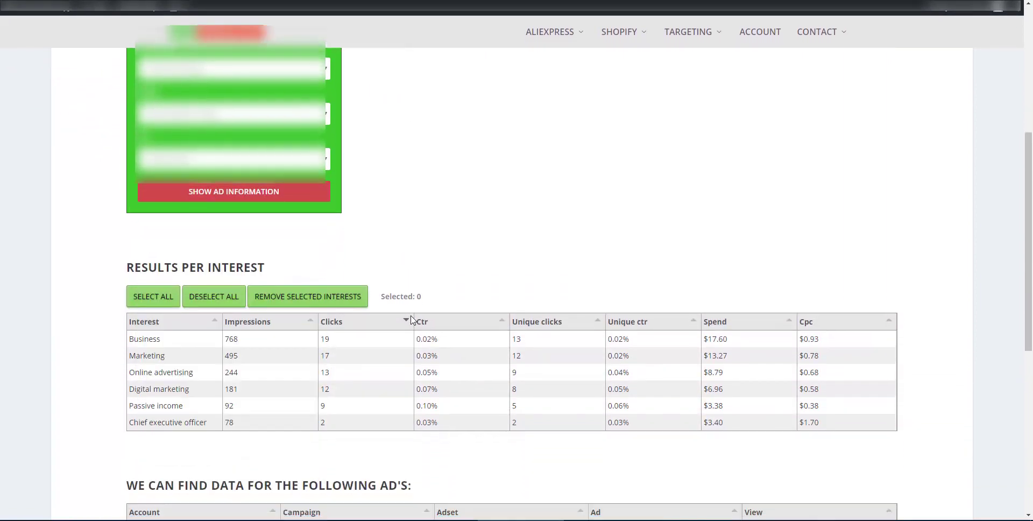
{"action": "scroll", "coordinate": [412, 318], "scroll_direction": "down", "scroll_amount": 1}
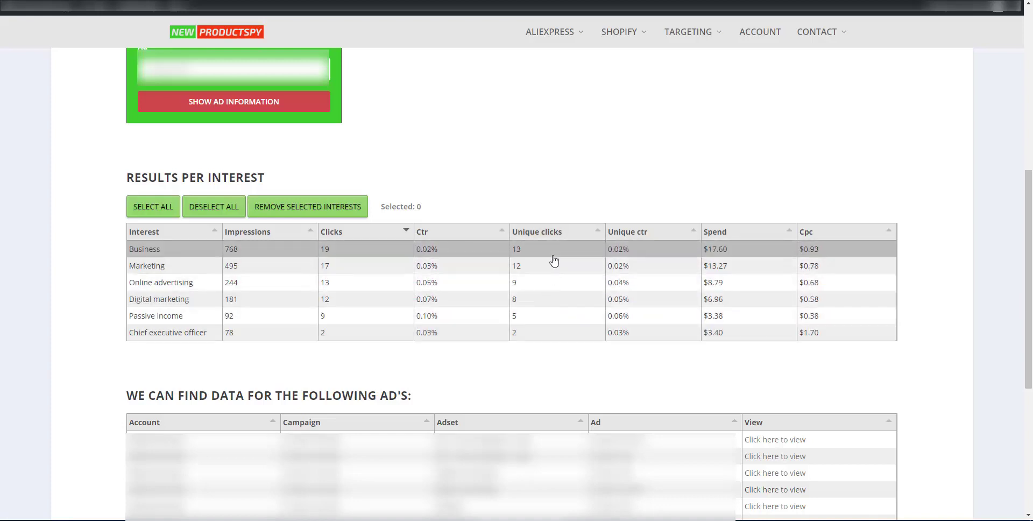
{"action": "left_click", "coordinate": [848, 240]}
{"action": "left_click", "coordinate": [844, 240]}
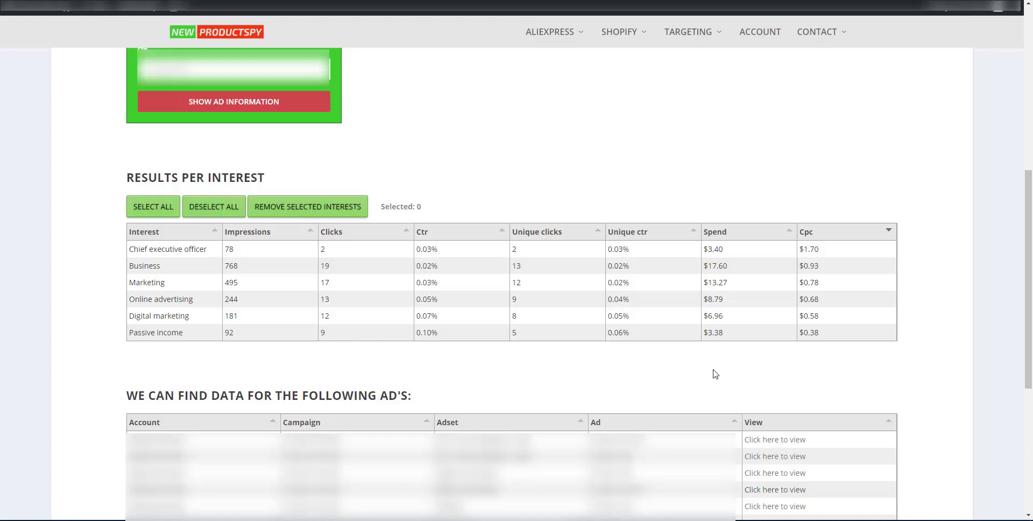
{"action": "scroll", "coordinate": [715, 374], "scroll_direction": "down", "scroll_amount": 5}
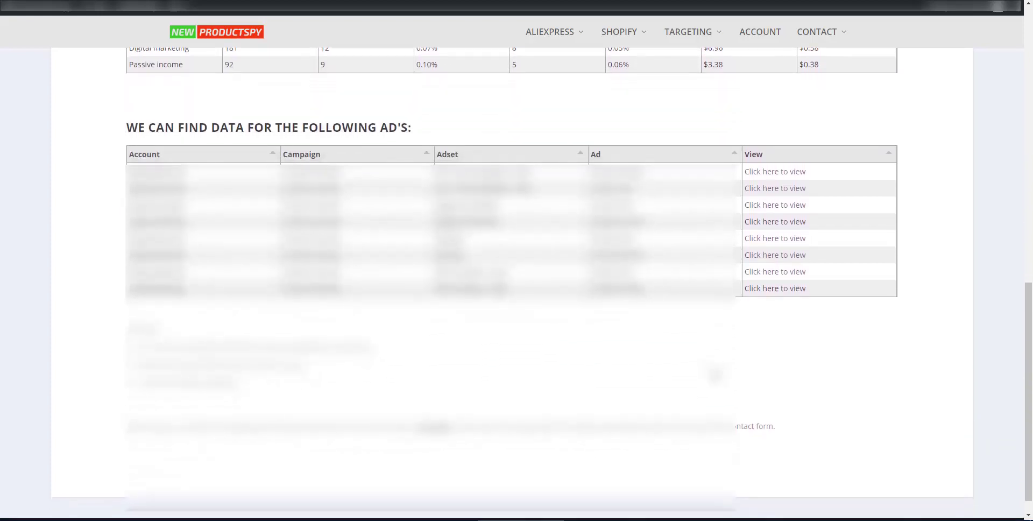
{"action": "scroll", "coordinate": [715, 374], "scroll_direction": "down", "scroll_amount": 1}
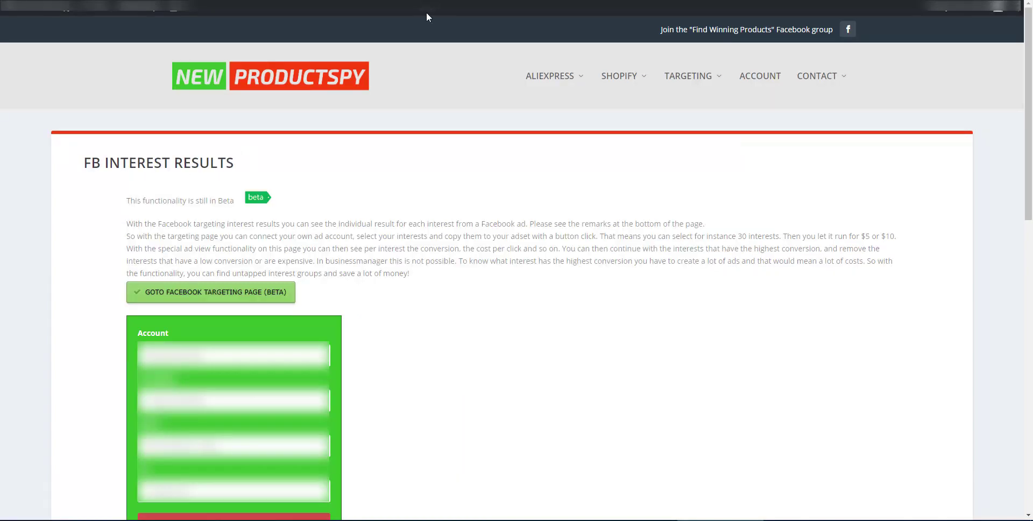
Open the FB Targeting page and enter computer, printer and usb as three separate keywords
{"action": "mouse_move", "coordinate": [695, 80]}
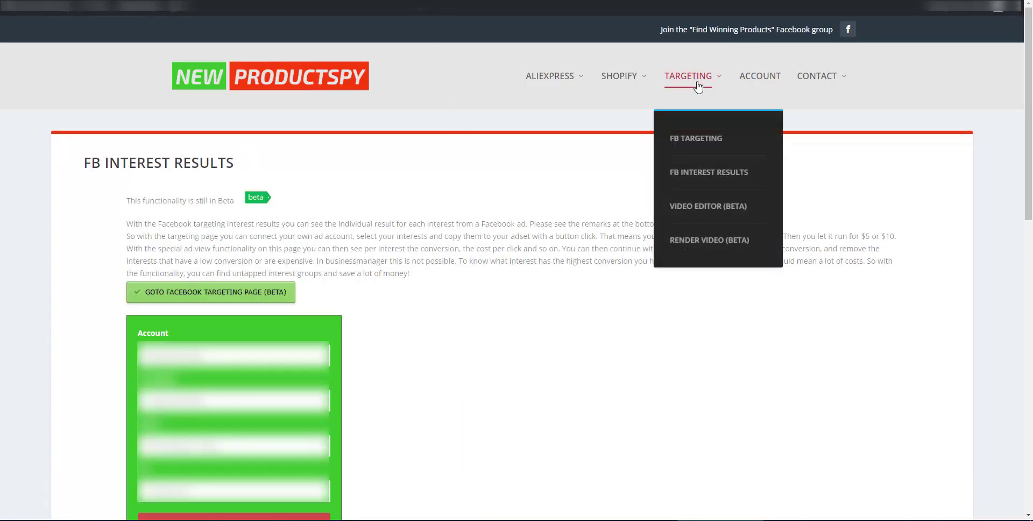
{"action": "left_click", "coordinate": [699, 139]}
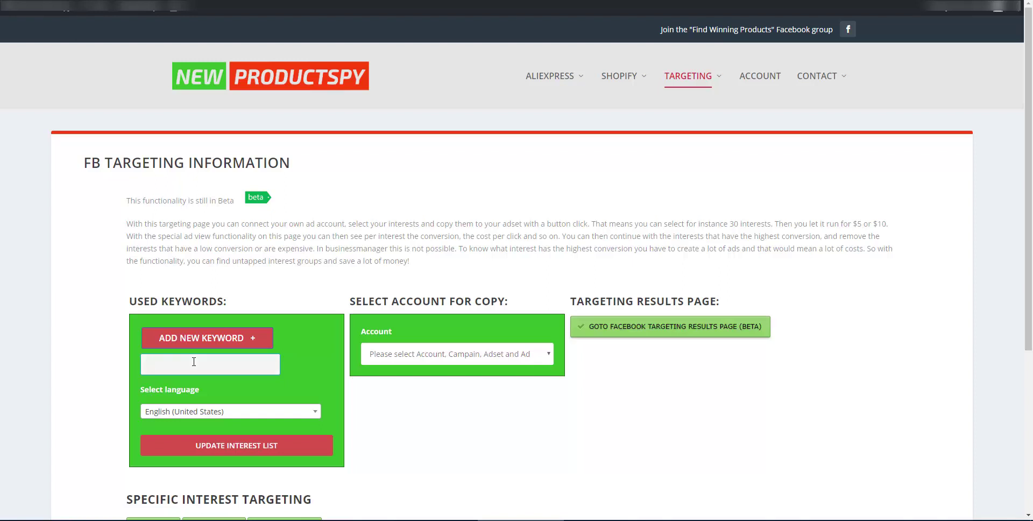
{"action": "type", "text": "computer"}
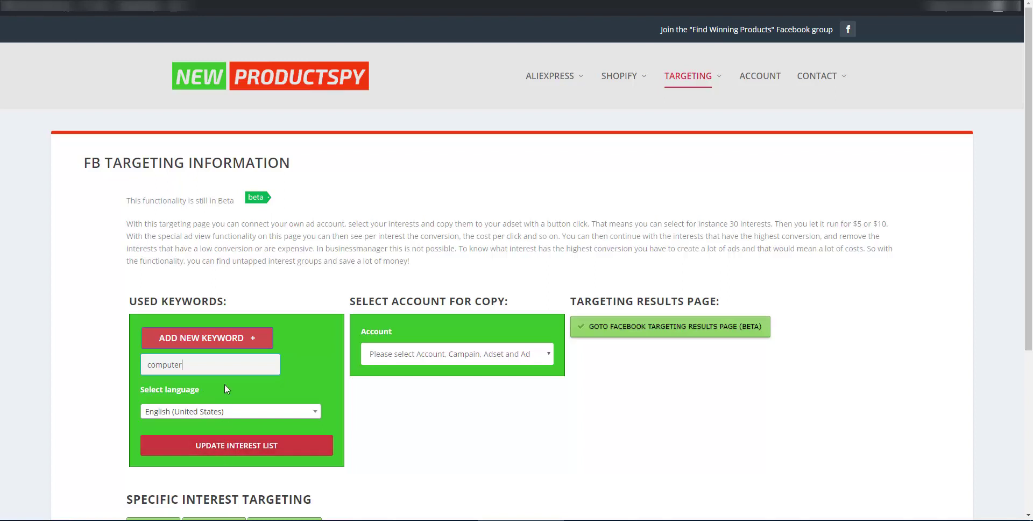
{"action": "left_click", "coordinate": [215, 345]}
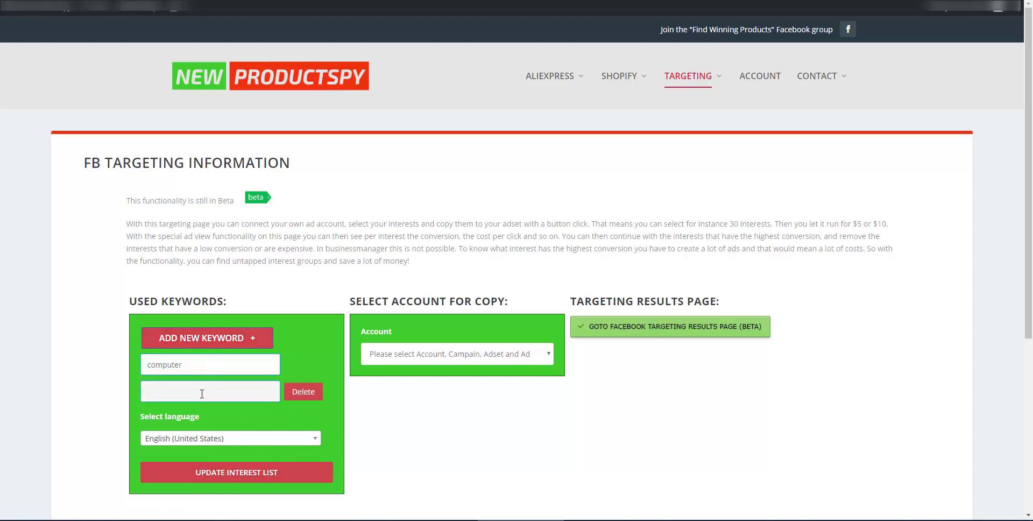
{"action": "left_click", "coordinate": [202, 393]}
{"action": "type", "text": "printer"}
{"action": "left_click", "coordinate": [215, 338]}
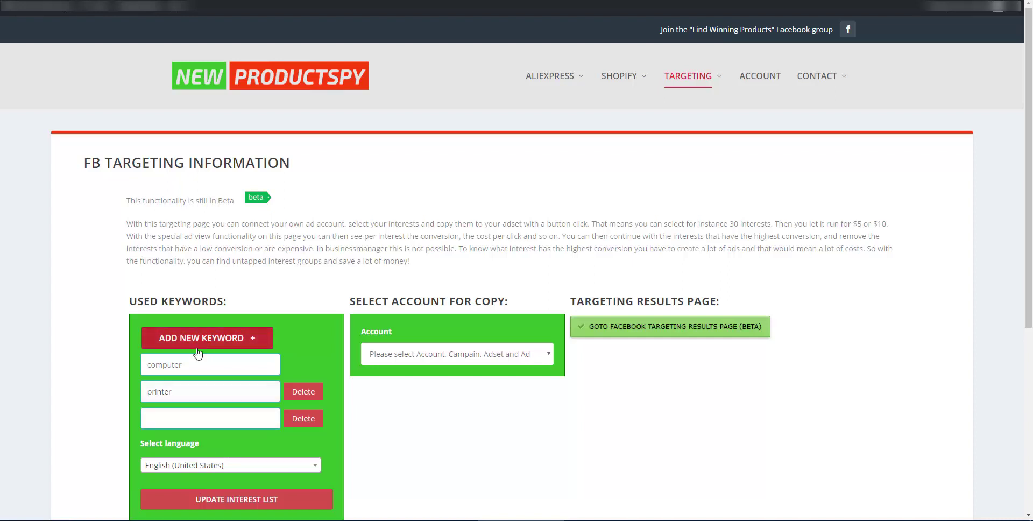
{"action": "left_click", "coordinate": [159, 418]}
{"action": "type", "text": "usb"}
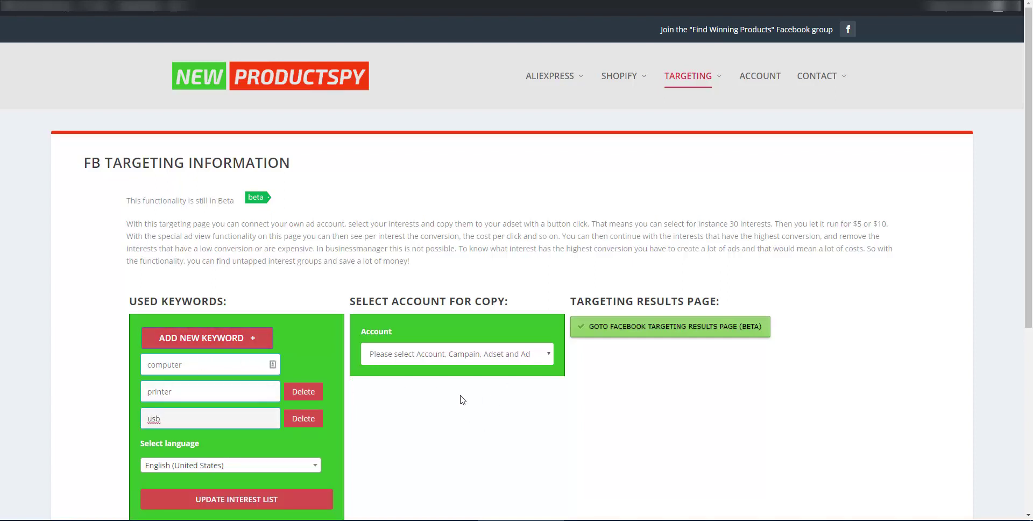
Update the interest list for the entered keywords and look through the Specific Interest Targeting table
{"action": "scroll", "coordinate": [462, 433], "scroll_direction": "down", "scroll_amount": 2}
{"action": "scroll", "coordinate": [464, 433], "scroll_direction": "down", "scroll_amount": 3}
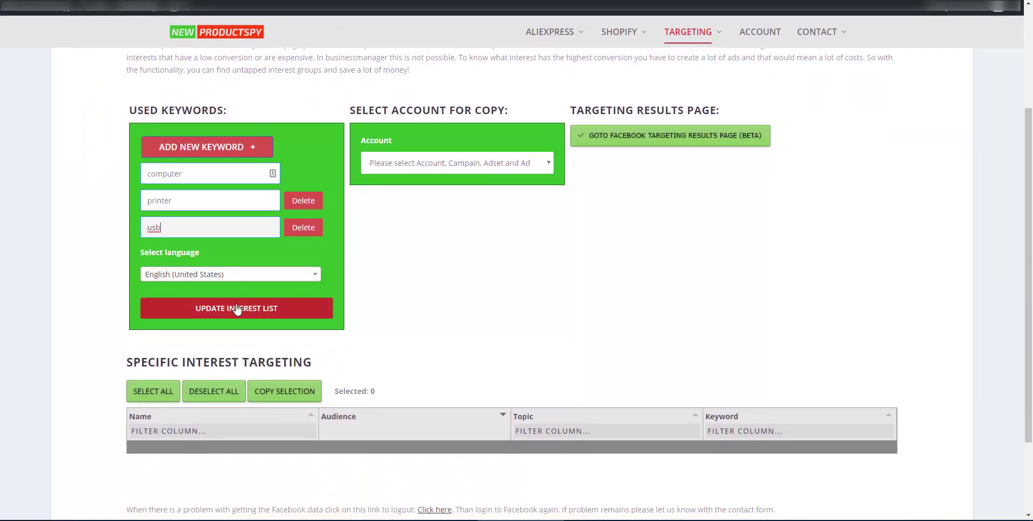
{"action": "left_click", "coordinate": [237, 308]}
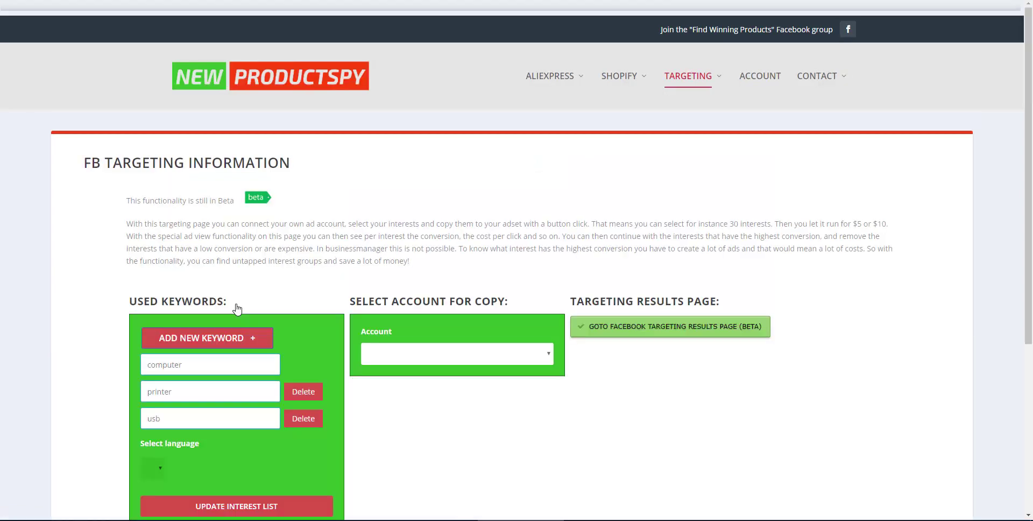
{"action": "scroll", "coordinate": [269, 323], "scroll_direction": "down", "scroll_amount": 3}
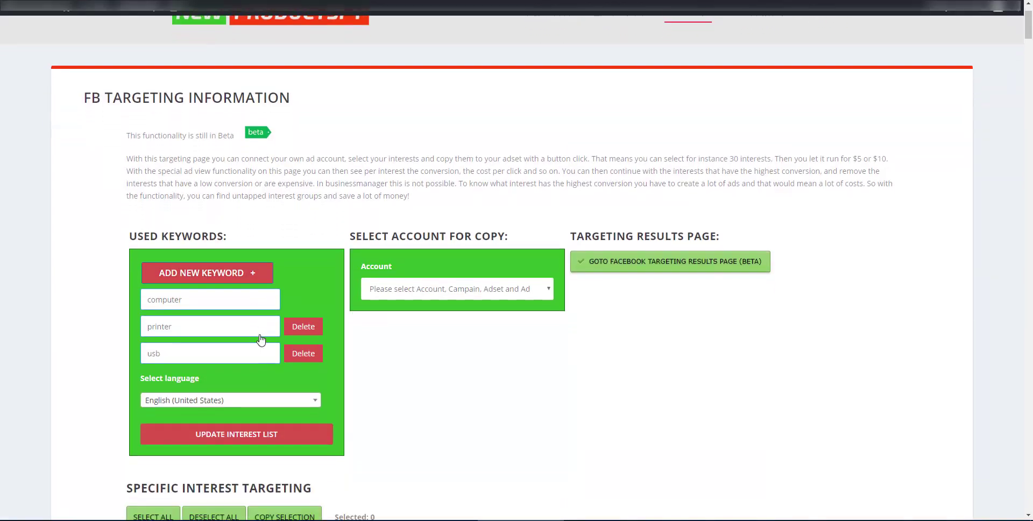
{"action": "scroll", "coordinate": [300, 350], "scroll_direction": "down", "scroll_amount": 7}
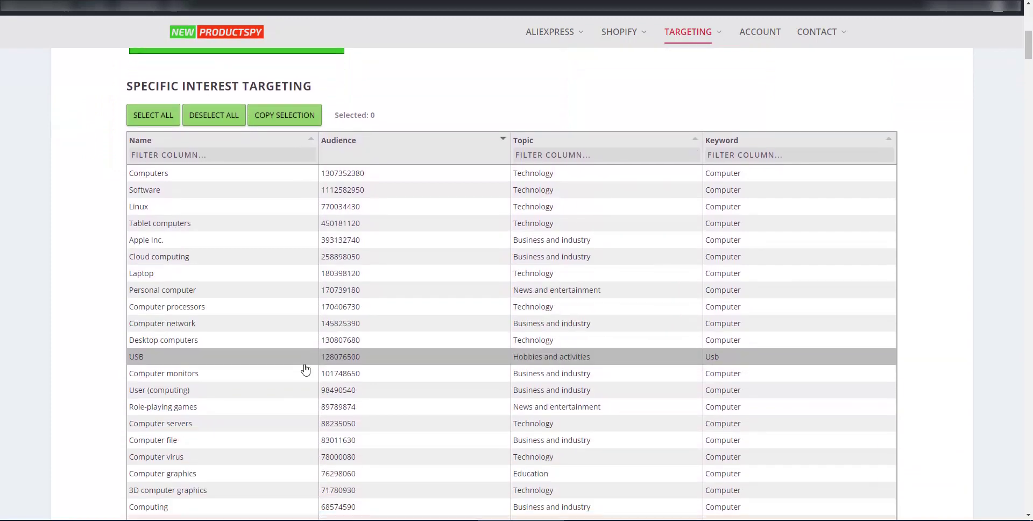